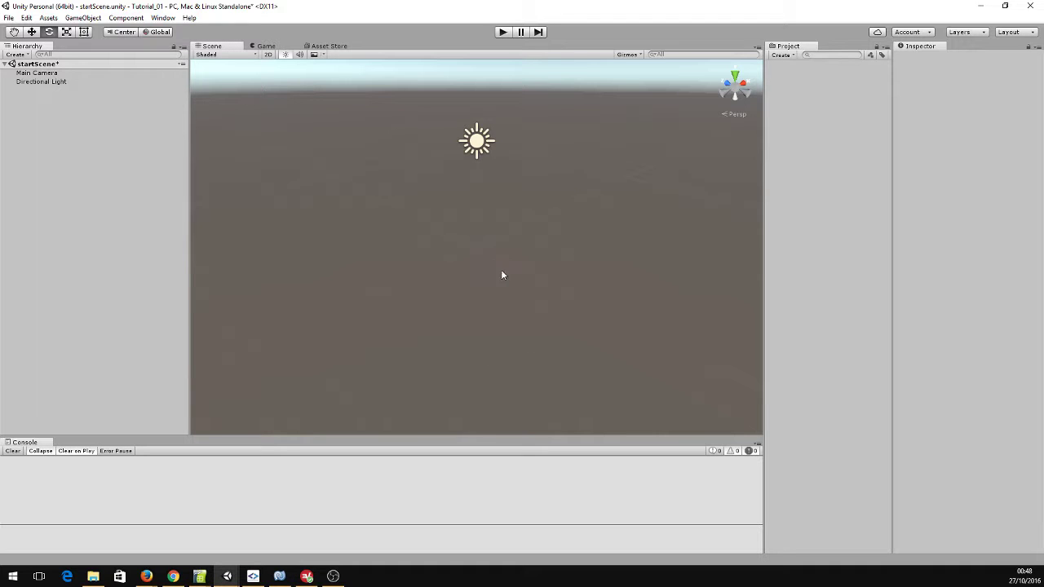
Create a folder named Resources in the project's assets.
{"action": "right_click", "coordinate": [812, 81]}
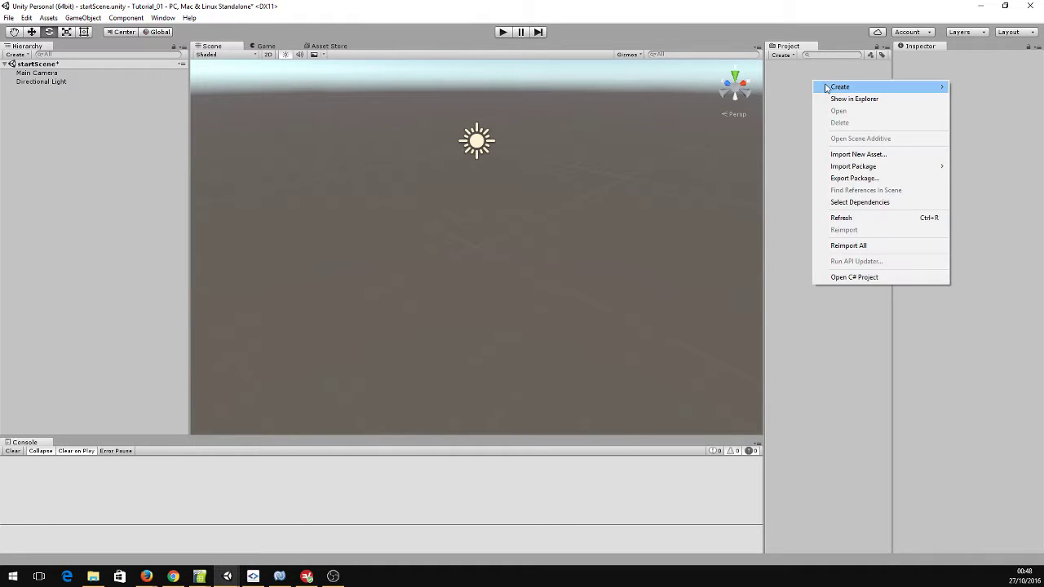
{"action": "mouse_move", "coordinate": [828, 87]}
{"action": "left_click", "coordinate": [738, 86]}
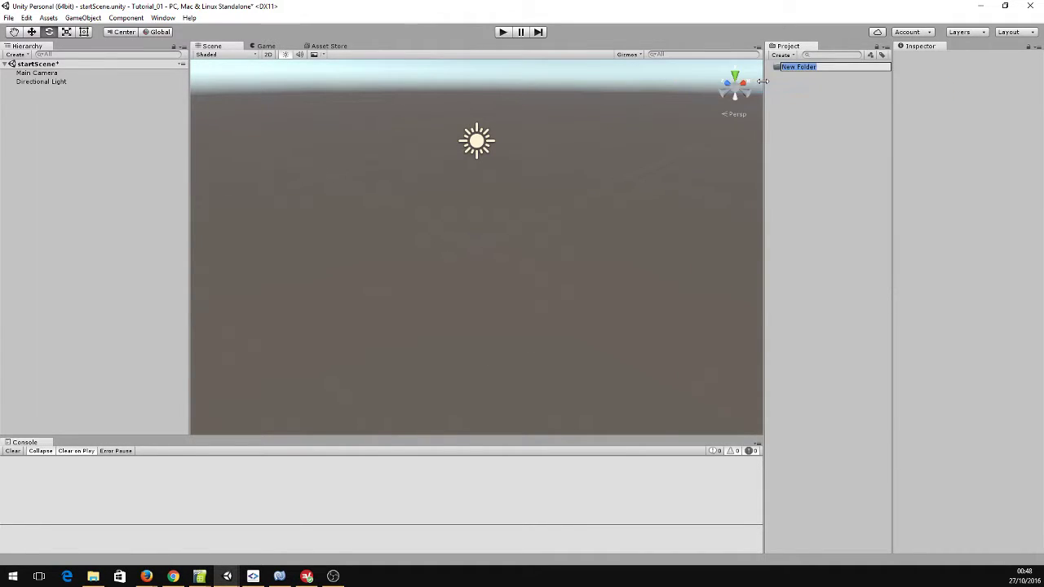
{"action": "type", "text": "Resources"}
{"action": "key", "text": "Return"}
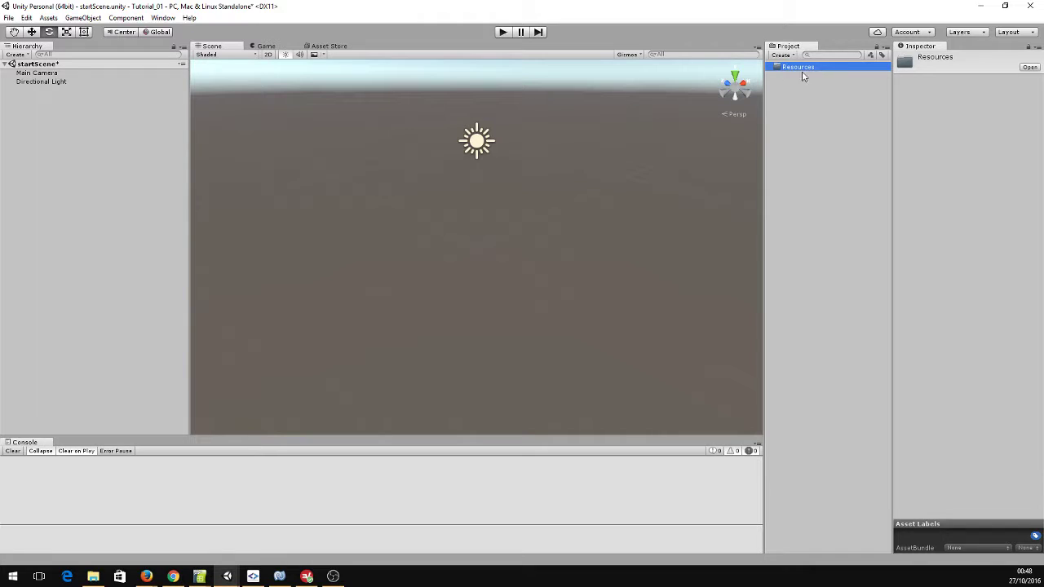
Create a folder named Scripts alongside the Resources folder.
{"action": "right_click", "coordinate": [807, 99]}
{"action": "mouse_move", "coordinate": [840, 101]}
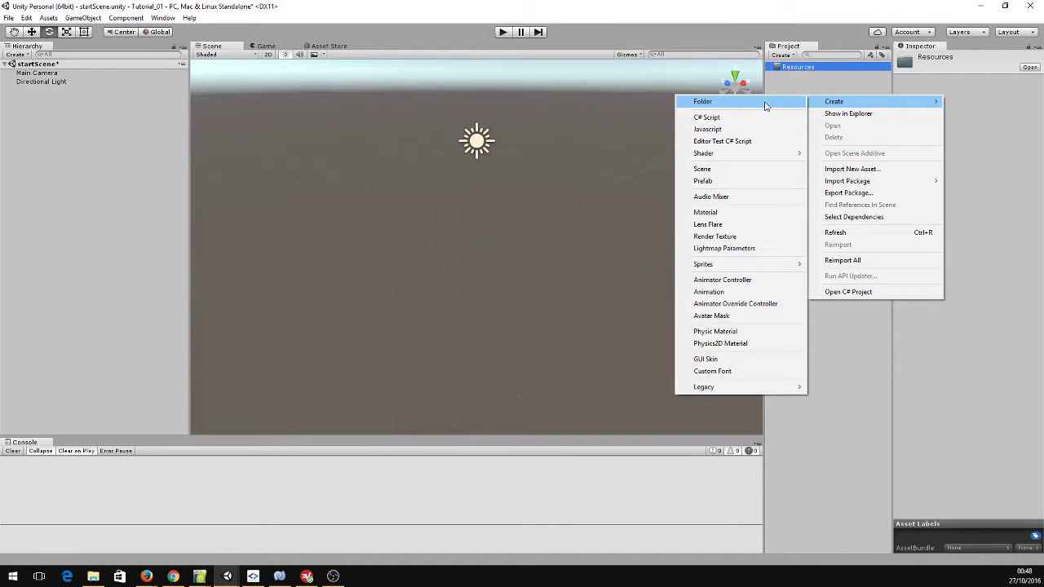
{"action": "left_click", "coordinate": [764, 101]}
{"action": "type", "text": "Scripts"}
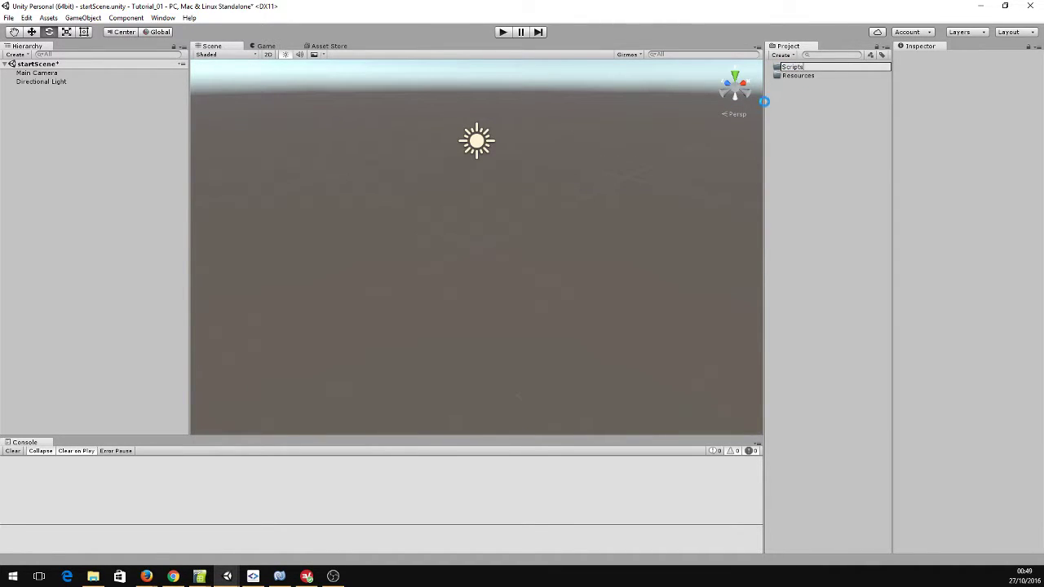
{"action": "key", "text": "Return"}
Create a folder named Scenes alongside the Resources and Scripts folders.
{"action": "right_click", "coordinate": [794, 121]}
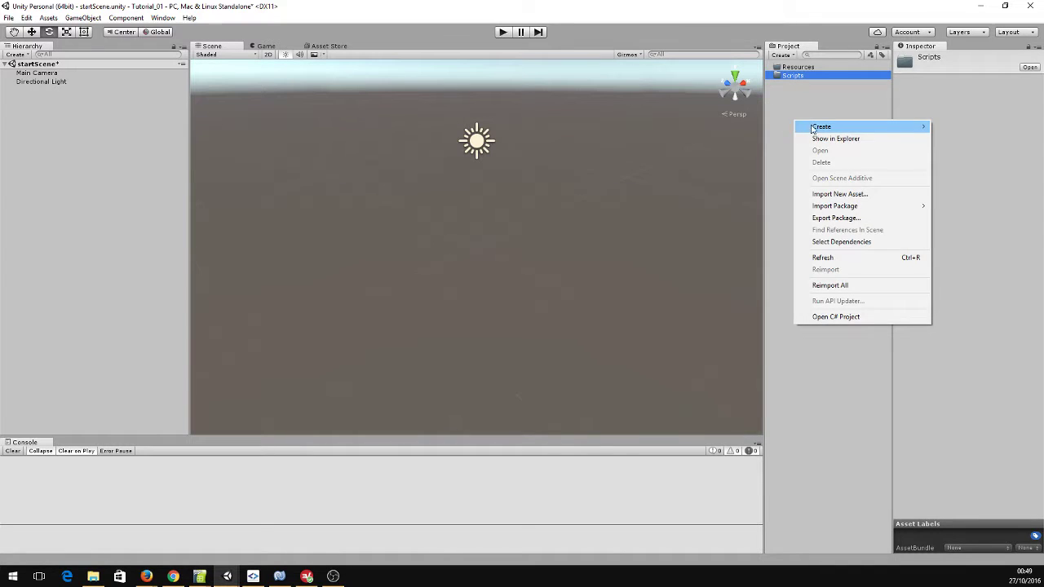
{"action": "mouse_move", "coordinate": [814, 129]}
{"action": "left_click", "coordinate": [770, 131]}
{"action": "type", "text": "Sc"}
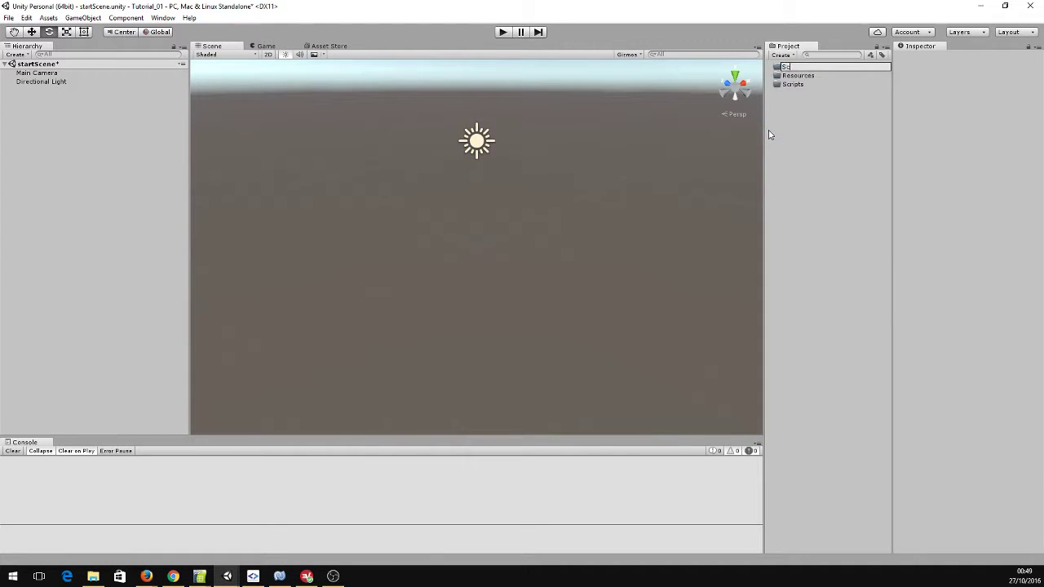
{"action": "type", "text": "enes"}
{"action": "key", "text": "Return"}
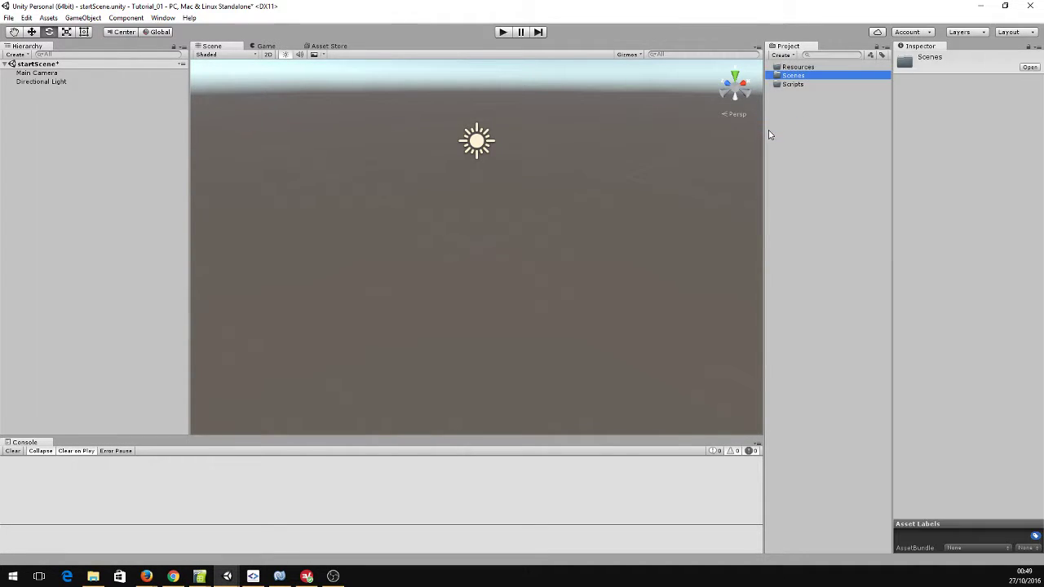
{"action": "left_click", "coordinate": [796, 132]}
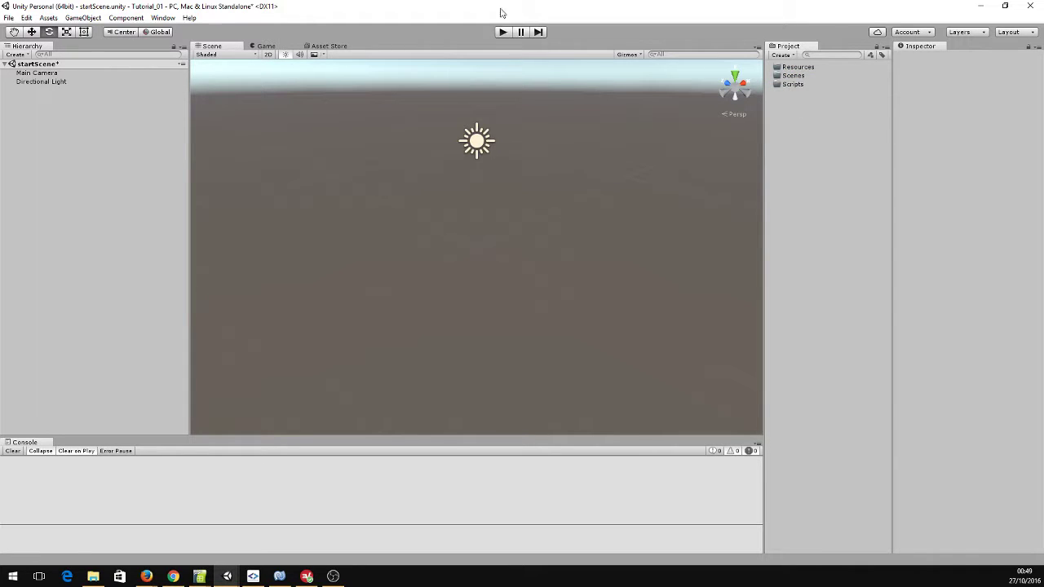
Save the current scene, startScene.
{"action": "left_click", "coordinate": [41, 66]}
{"action": "left_click", "coordinate": [117, 161]}
{"action": "key", "text": "ctrl+s"}
Delete the empty Scenes folder from the project.
{"action": "left_click", "coordinate": [807, 94]}
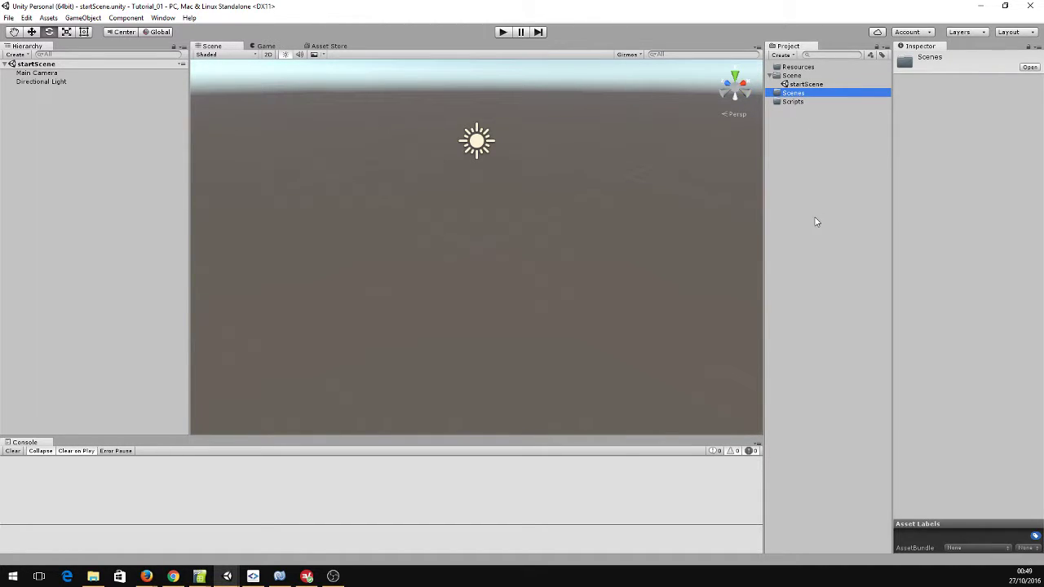
{"action": "key", "text": "Delete"}
{"action": "key", "text": "Return"}
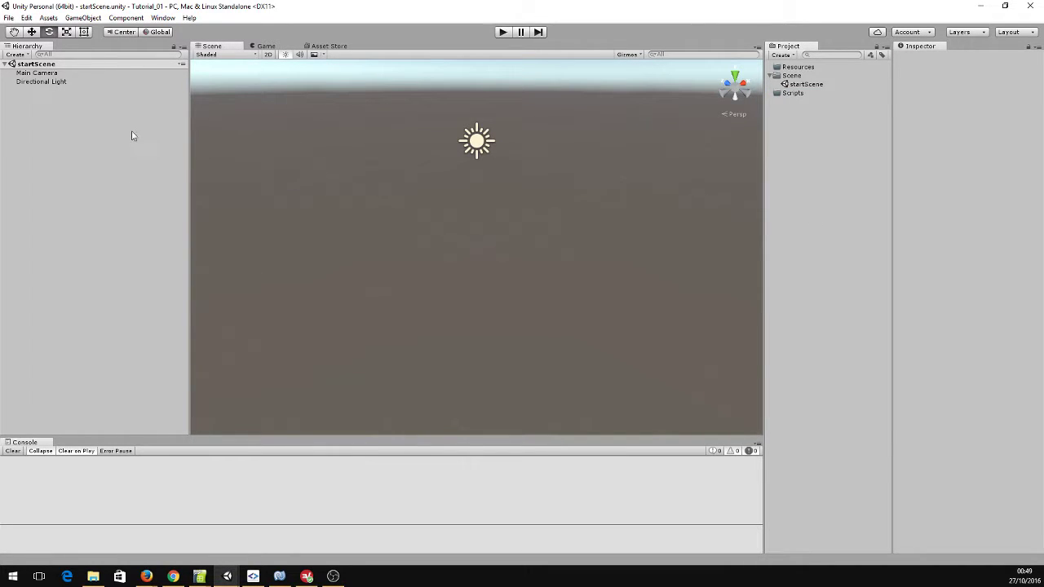
Add a 3D Cube object to startScene.
{"action": "right_click", "coordinate": [91, 126]}
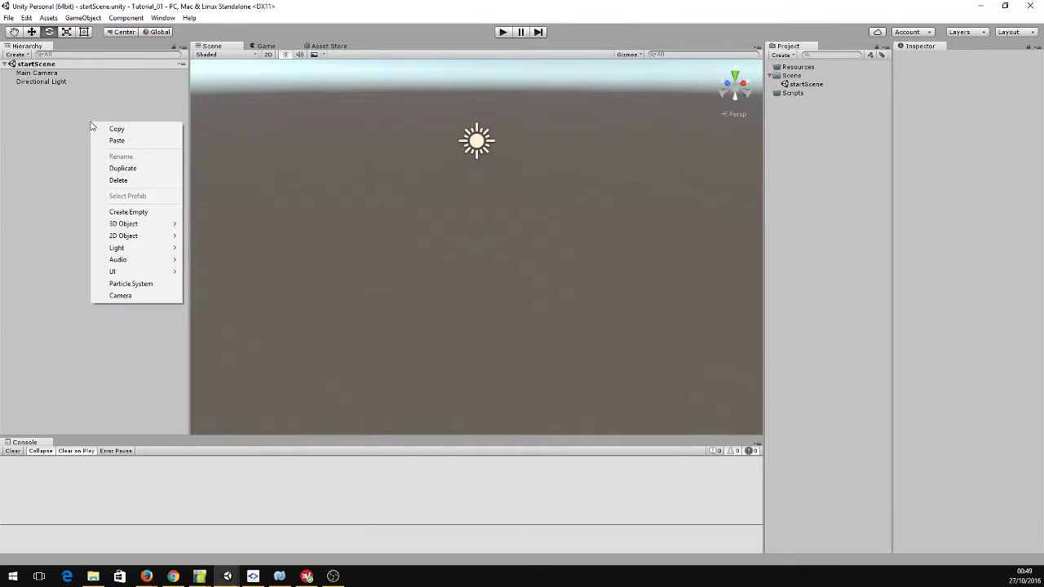
{"action": "mouse_move", "coordinate": [135, 223]}
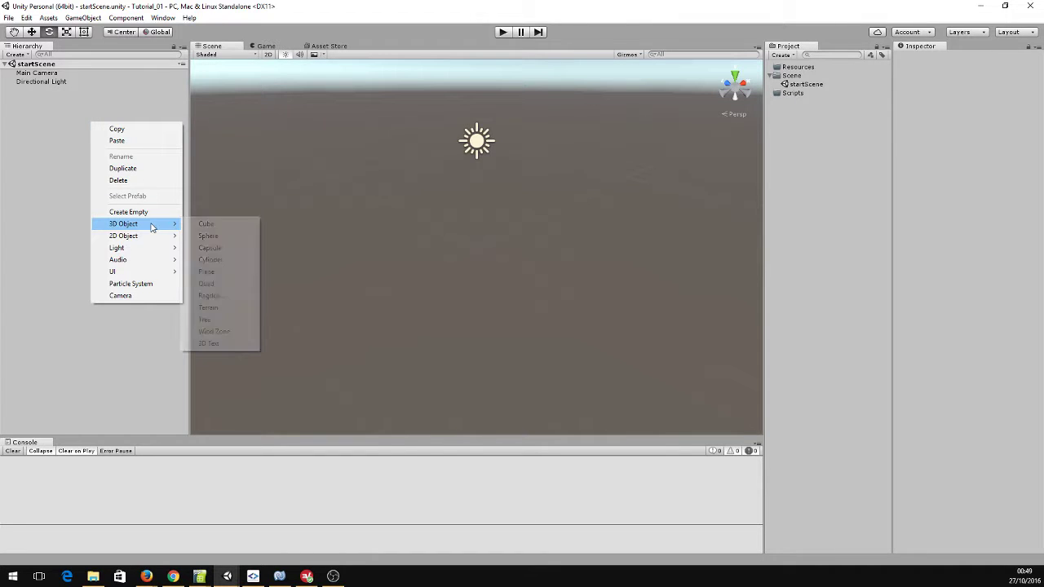
{"action": "left_click", "coordinate": [213, 226]}
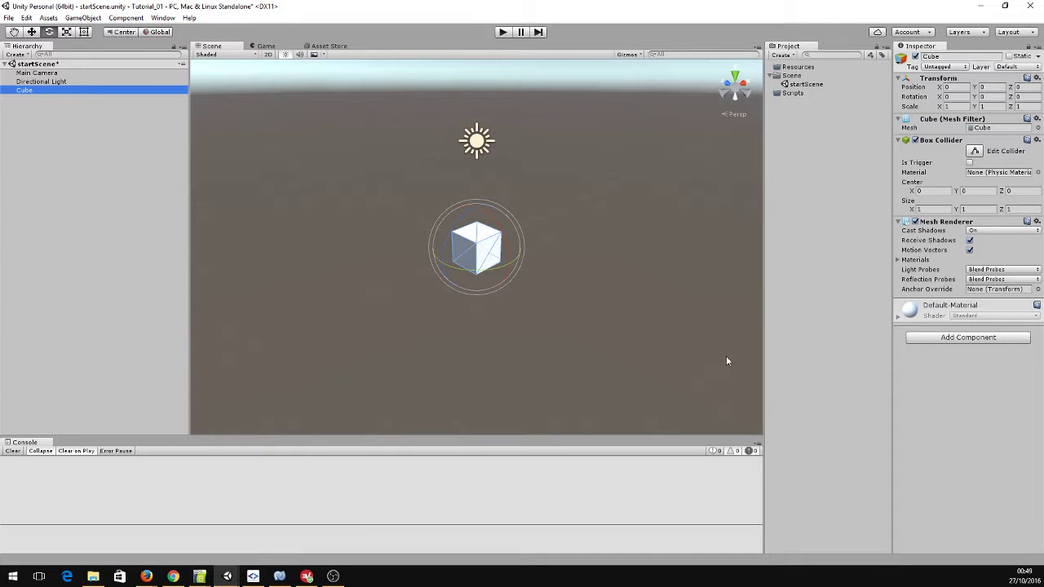
Create a C# script named RotateCube in the Scripts folder and open it for viewing in the code editor.
{"action": "right_click", "coordinate": [795, 93]}
{"action": "mouse_move", "coordinate": [820, 101]}
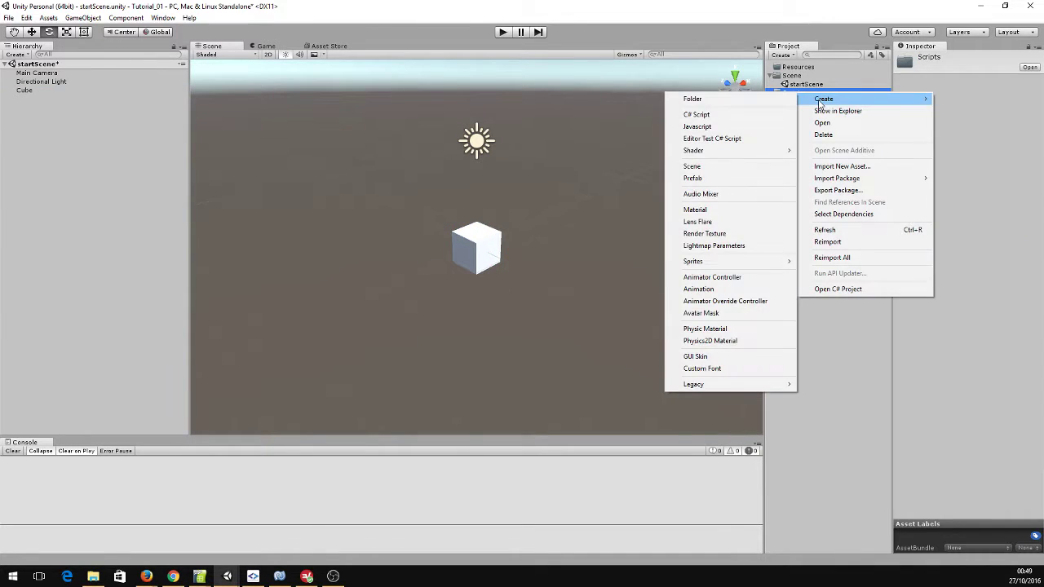
{"action": "left_click", "coordinate": [755, 114]}
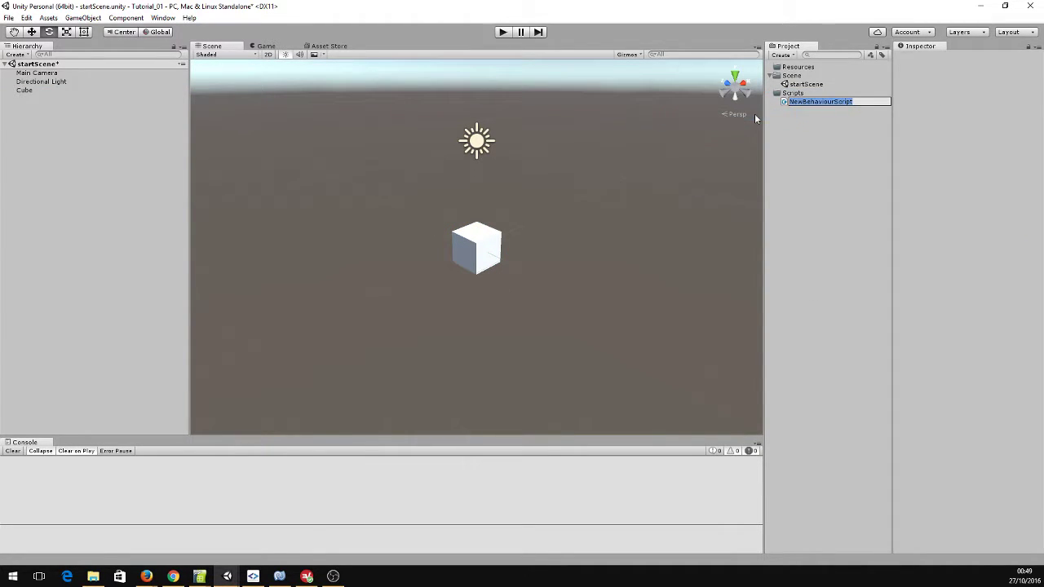
{"action": "type", "text": "RotateCube"}
{"action": "key", "text": "Return"}
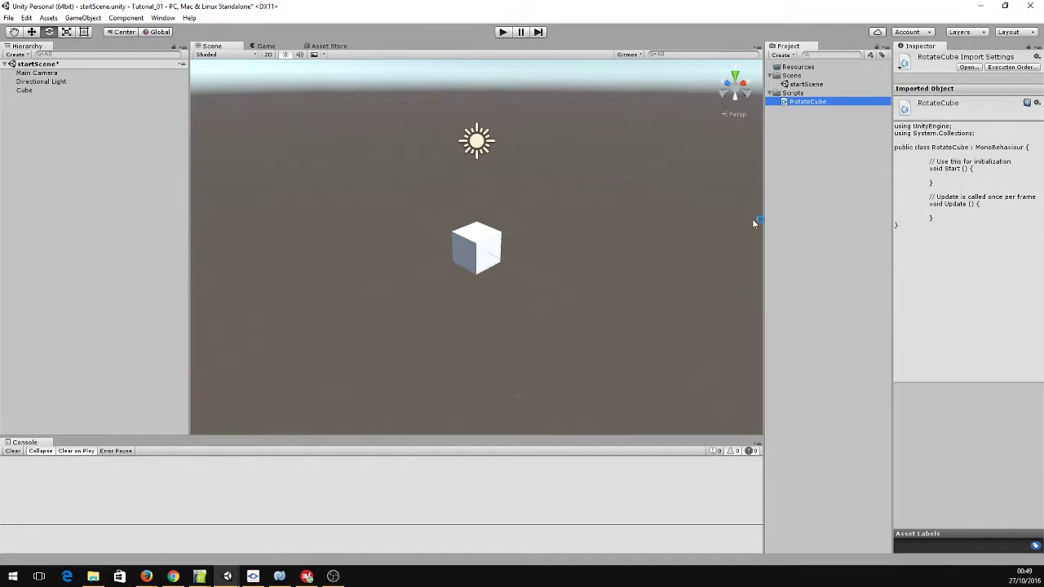
{"action": "double_click", "coordinate": [808, 102]}
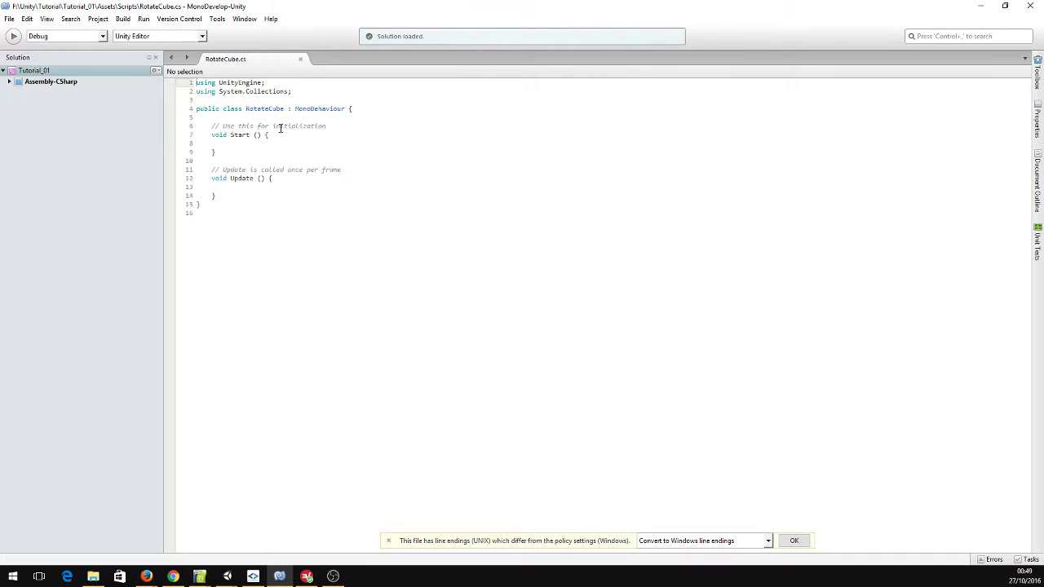
{"action": "key", "text": "alt+Tab"}
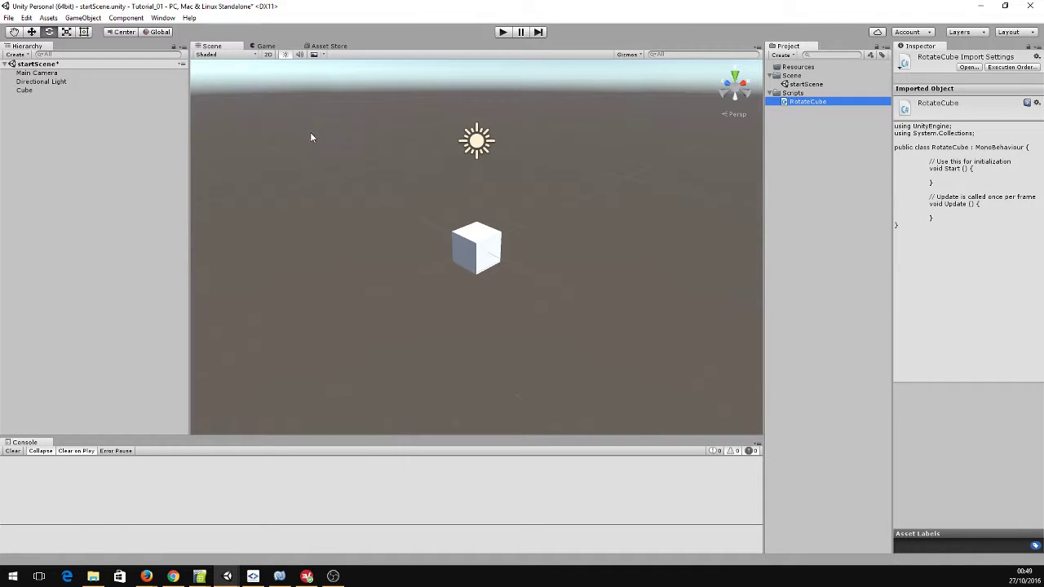
Select the Cube and search its addable components for "rot", then clear the search.
{"action": "left_click", "coordinate": [33, 91]}
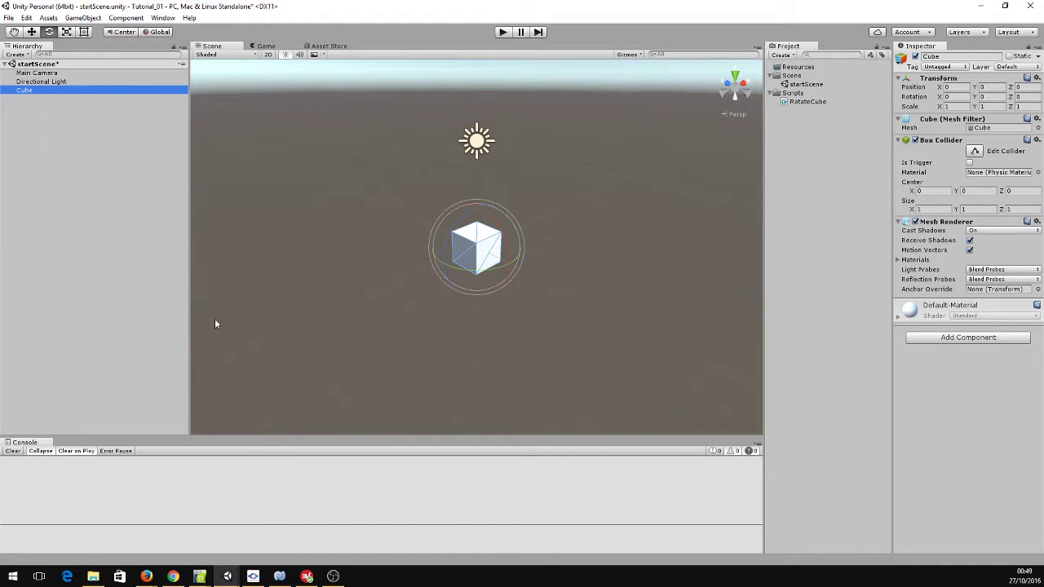
{"action": "left_click", "coordinate": [956, 338]}
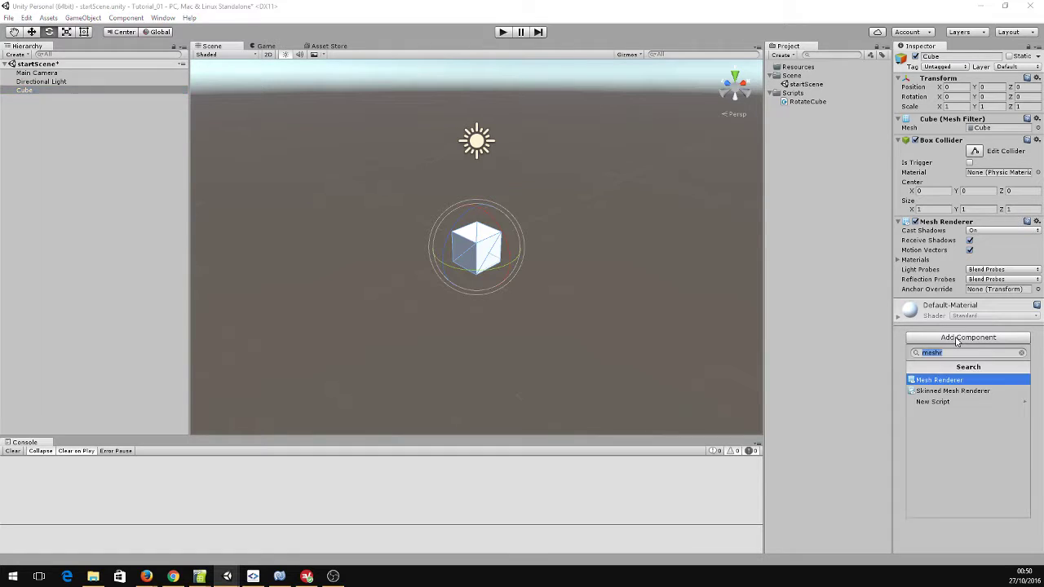
{"action": "type", "text": "rot"}
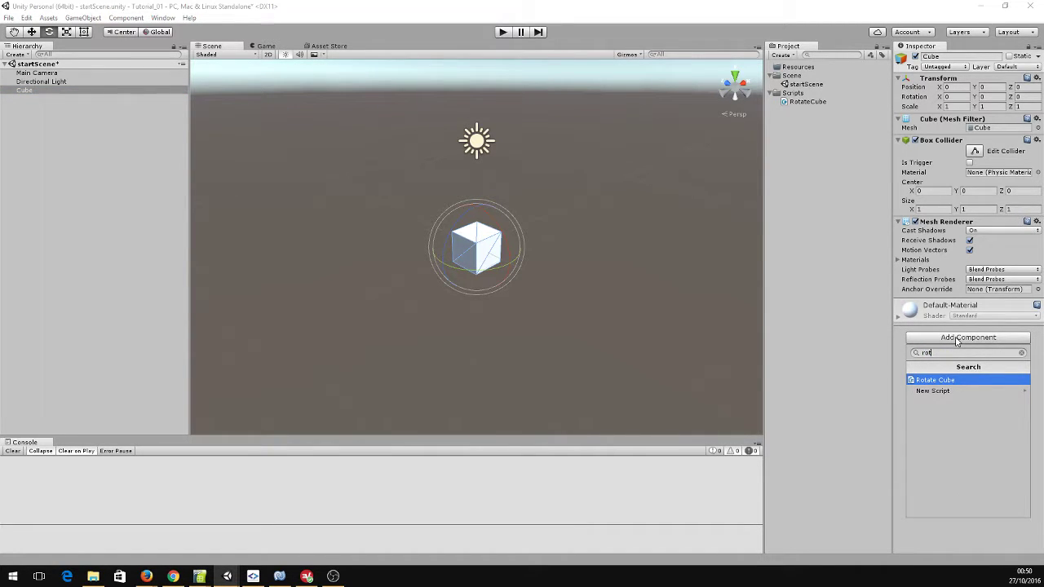
{"action": "key", "text": "BackSpace"}
{"action": "key", "text": "BackSpace"}
{"action": "key", "text": "BackSpace"}
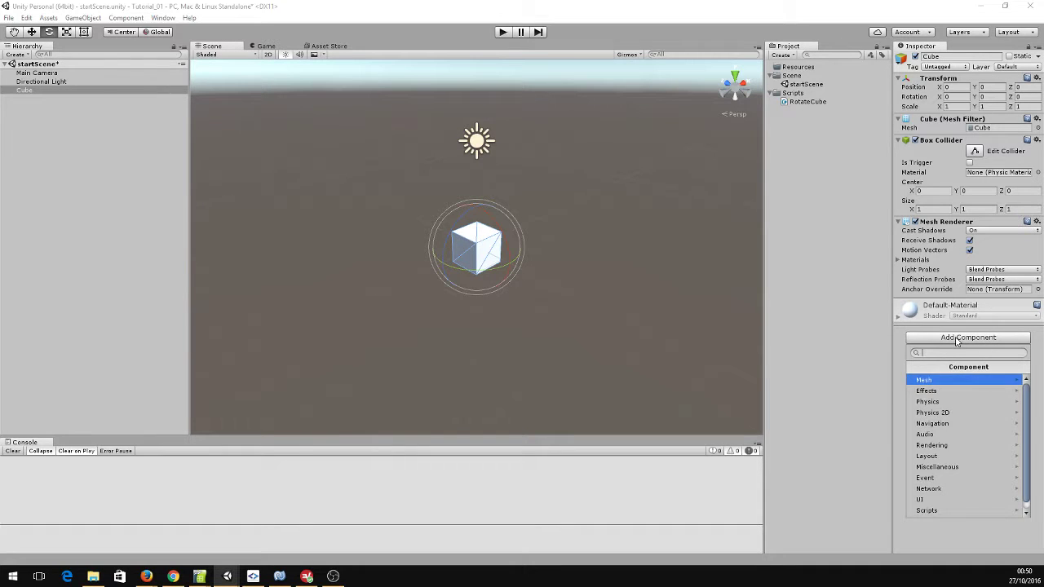
Remove the ": MonoBehaviour" inheritance from the RotateCube class declaration in MonoDevelop and save the script.
{"action": "left_click", "coordinate": [810, 108]}
{"action": "double_click", "coordinate": [809, 103]}
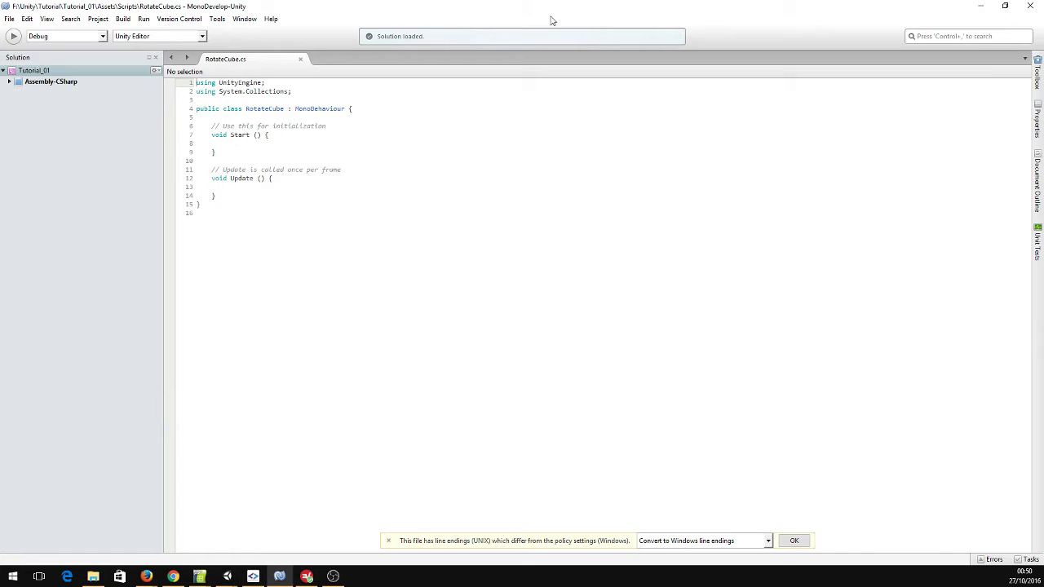
{"action": "left_click", "coordinate": [318, 110]}
{"action": "key", "text": "BackSpace"}
{"action": "key", "text": "BackSpace"}
{"action": "key", "text": "BackSpace"}
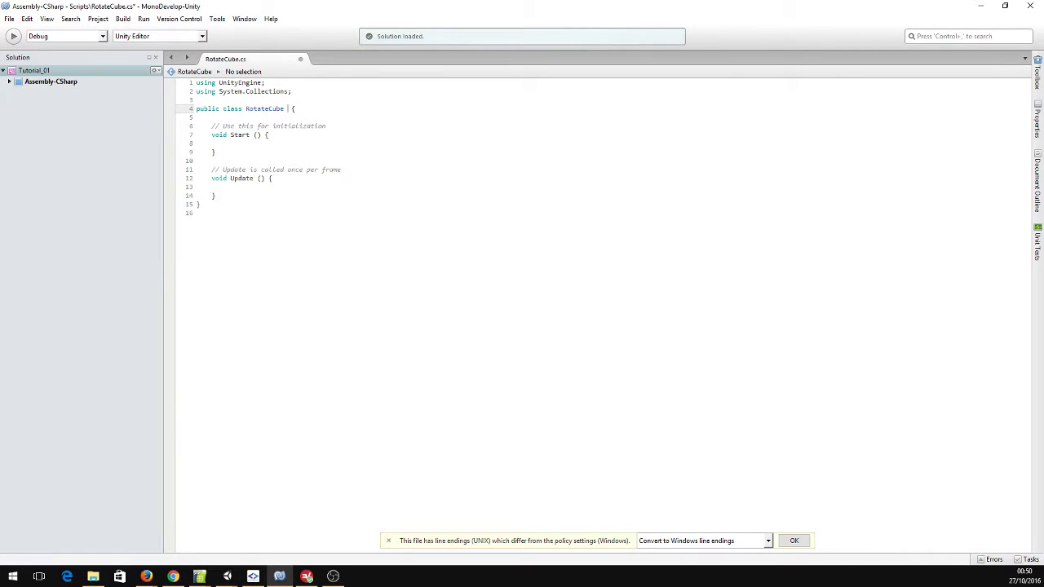
{"action": "key", "text": "BackSpace"}
{"action": "key", "text": "ctrl+s"}
{"action": "key", "text": "alt+Tab"}
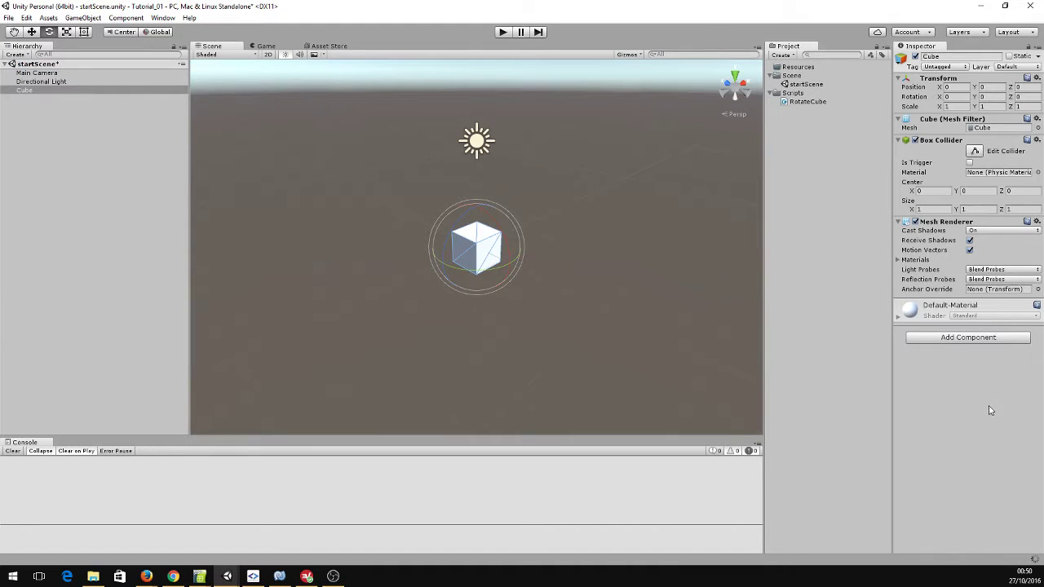
Search the Cube's addable components again for the RotateCube script, then clear the search.
{"action": "left_click", "coordinate": [985, 341]}
{"action": "type", "text": "rotat"}
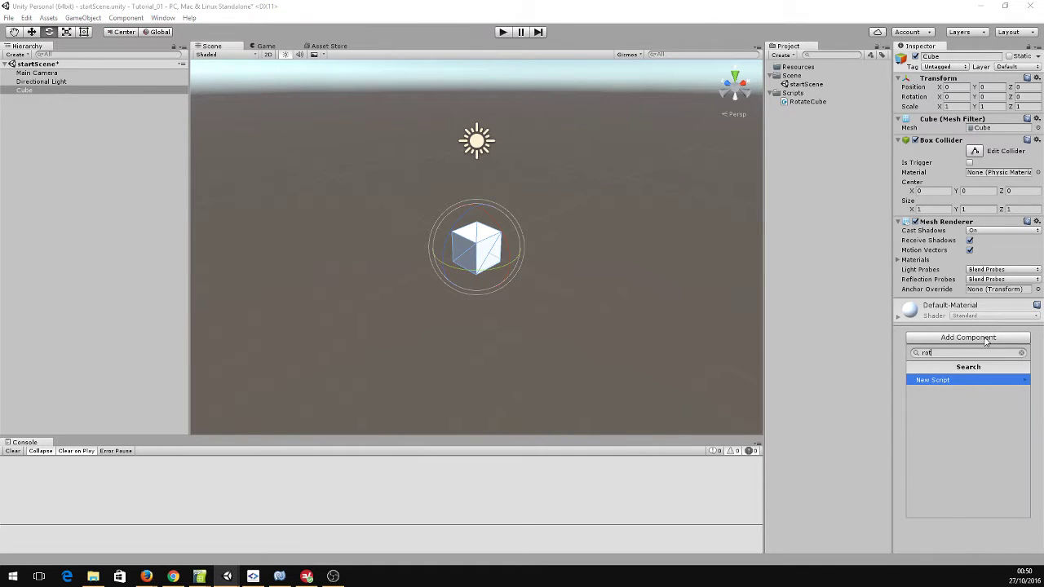
{"action": "key", "text": "BackSpace"}
{"action": "key", "text": "BackSpace"}
{"action": "key", "text": "BackSpace"}
{"action": "key", "text": "BackSpace"}
{"action": "key", "text": "BackSpace"}
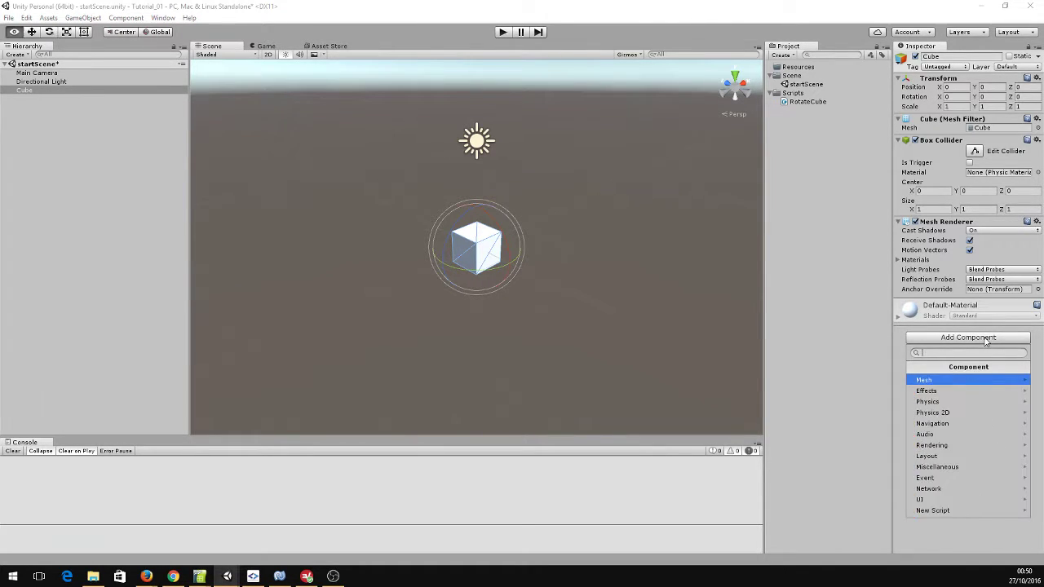
Restore ": MonoBehaviour" after RotateCube in the class declaration in MonoDevelop and save the script.
{"action": "key", "text": "alt+Tab"}
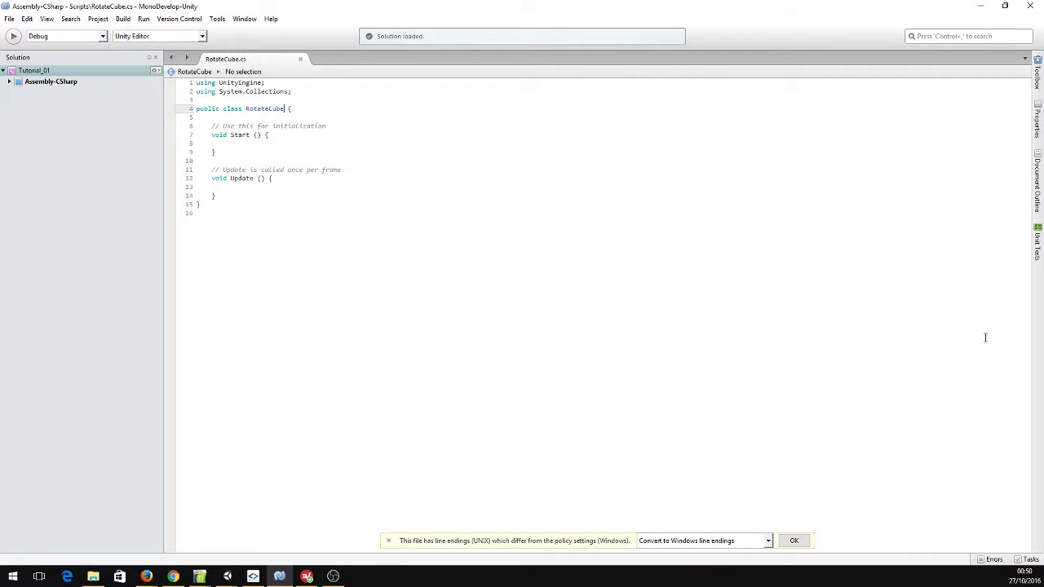
{"action": "type", "text": ": MonoBehaviour"}
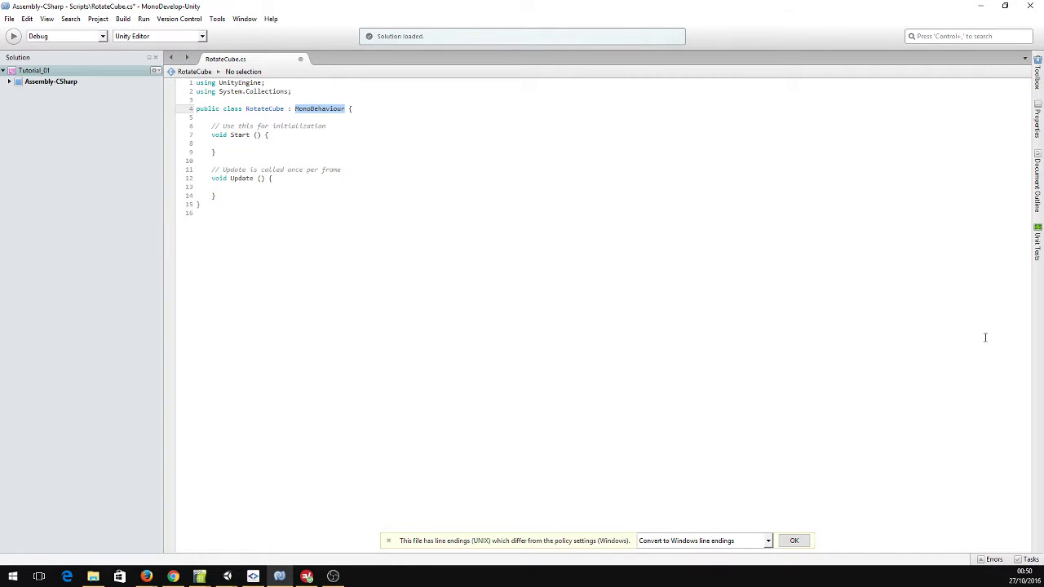
{"action": "key", "text": "ctrl+s"}
{"action": "key", "text": "alt+Tab"}
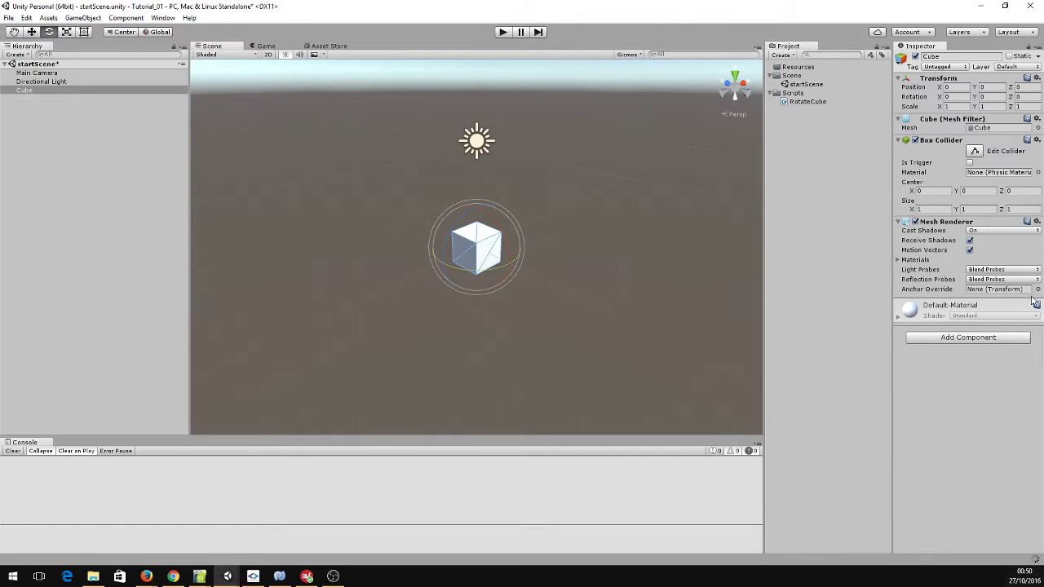
Add the Rotate Cube script to the Cube as a component.
{"action": "left_click", "coordinate": [959, 341]}
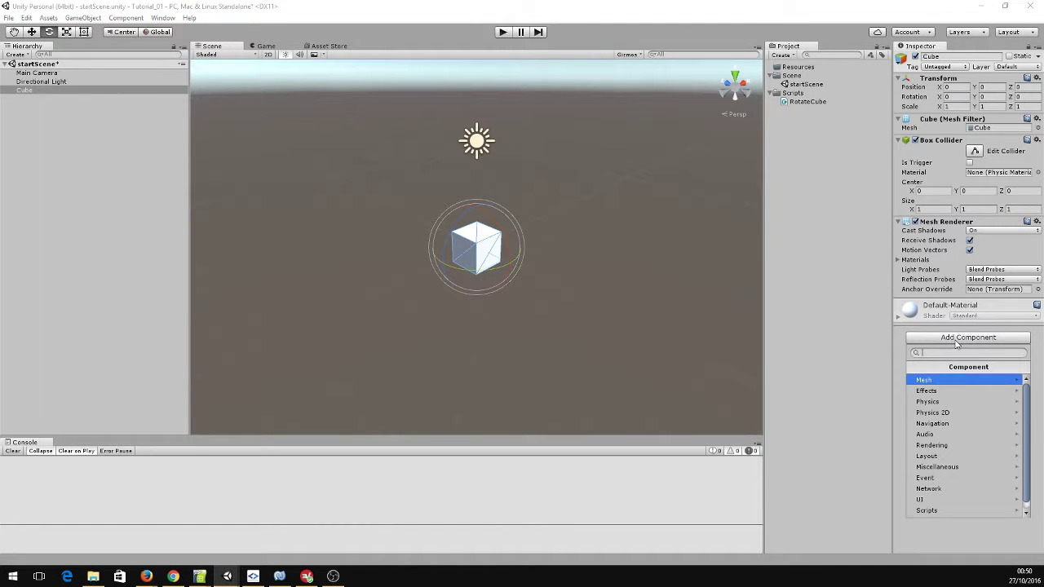
{"action": "type", "text": "rotate"}
{"action": "key", "text": "Return"}
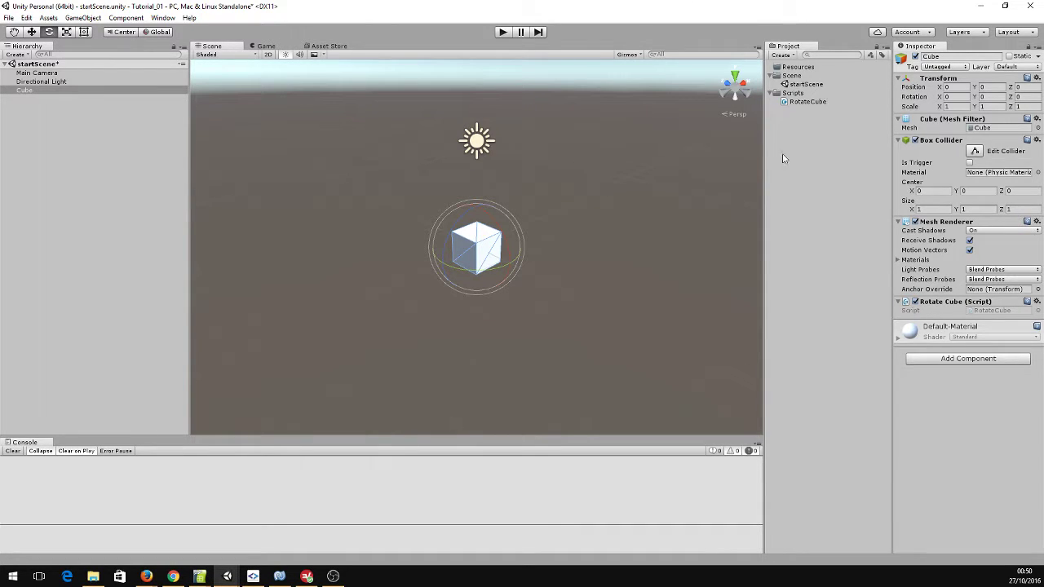
{"action": "left_click", "coordinate": [147, 126]}
{"action": "left_click", "coordinate": [77, 90]}
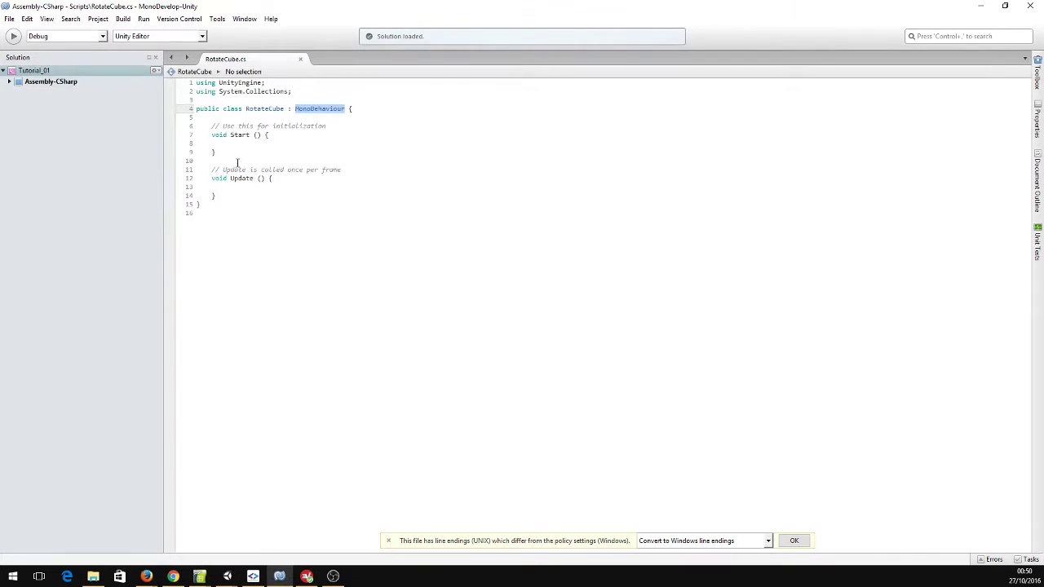
Examine the Start and Update methods in the RotateCube script in MonoDevelop.
{"action": "left_click_drag", "start_coordinate": [237, 154], "coordinate": [208, 128]}
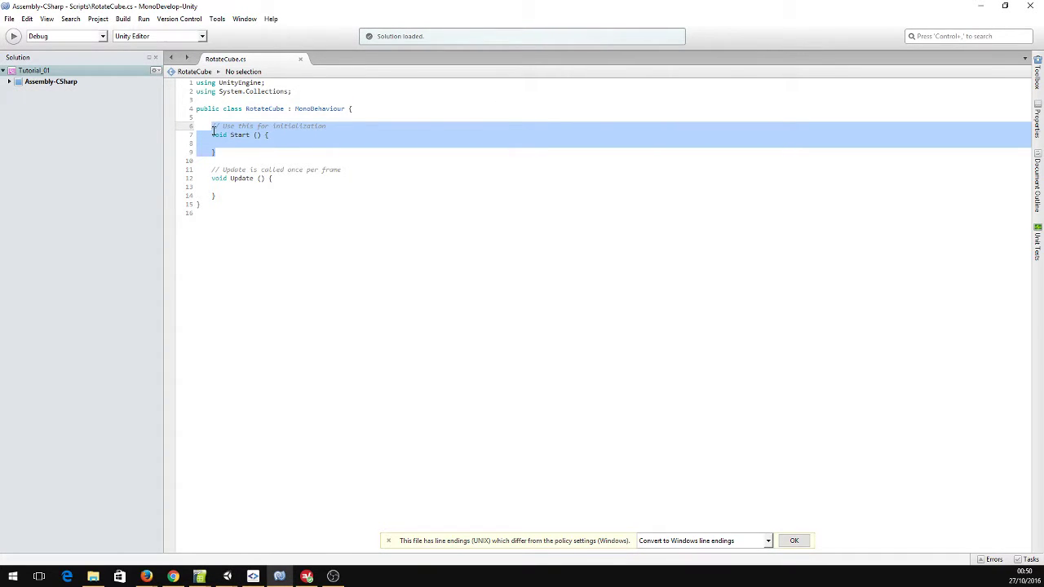
{"action": "left_click", "coordinate": [214, 131]}
{"action": "left_click_drag", "start_coordinate": [219, 153], "coordinate": [213, 125]}
{"action": "left_click", "coordinate": [249, 149]}
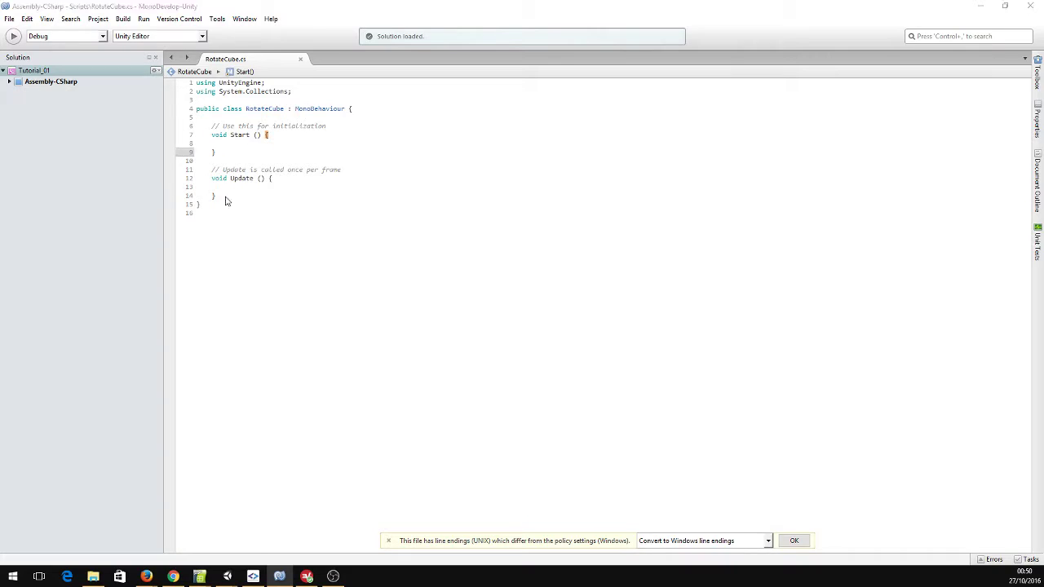
{"action": "key", "text": "alt+Tab"}
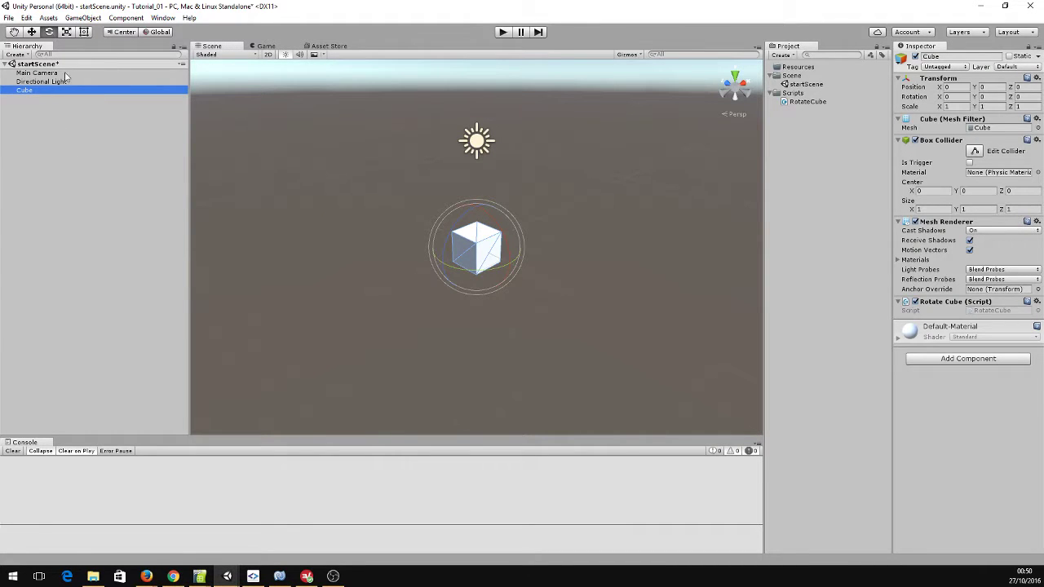
{"action": "key", "text": "alt+Tab"}
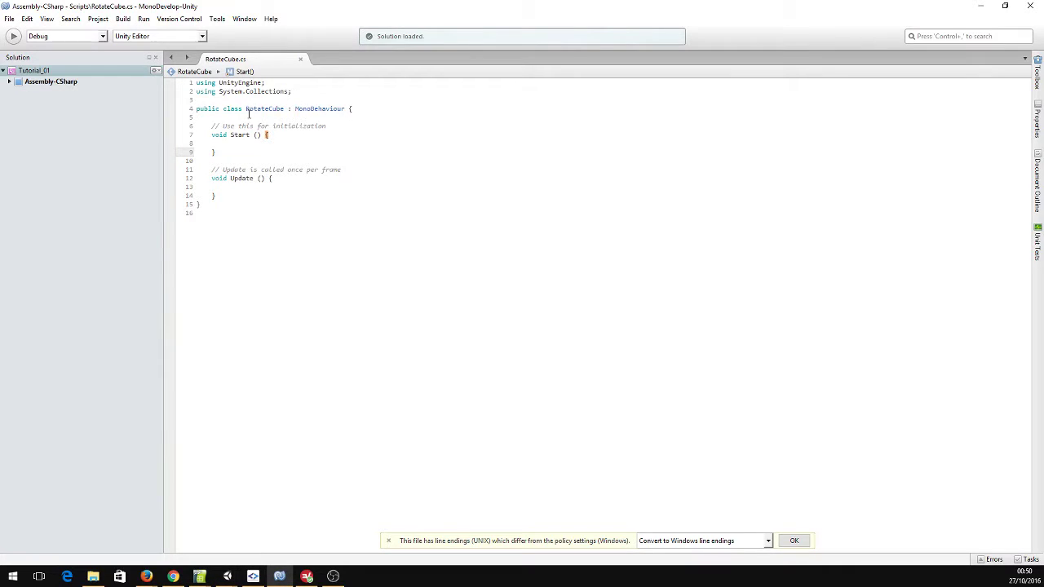
{"action": "left_click_drag", "start_coordinate": [231, 200], "coordinate": [228, 155]}
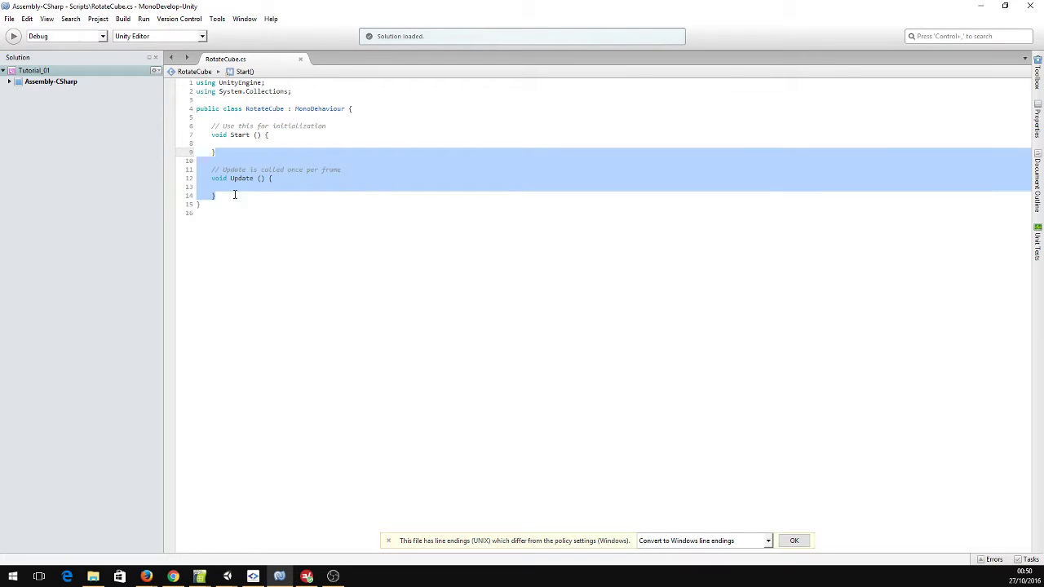
{"action": "double_click", "coordinate": [323, 169]}
Indent the empty line inside Update, and switch to Unity to inspect the Cube's X, Y and Z rotation fields.
{"action": "left_click", "coordinate": [261, 189]}
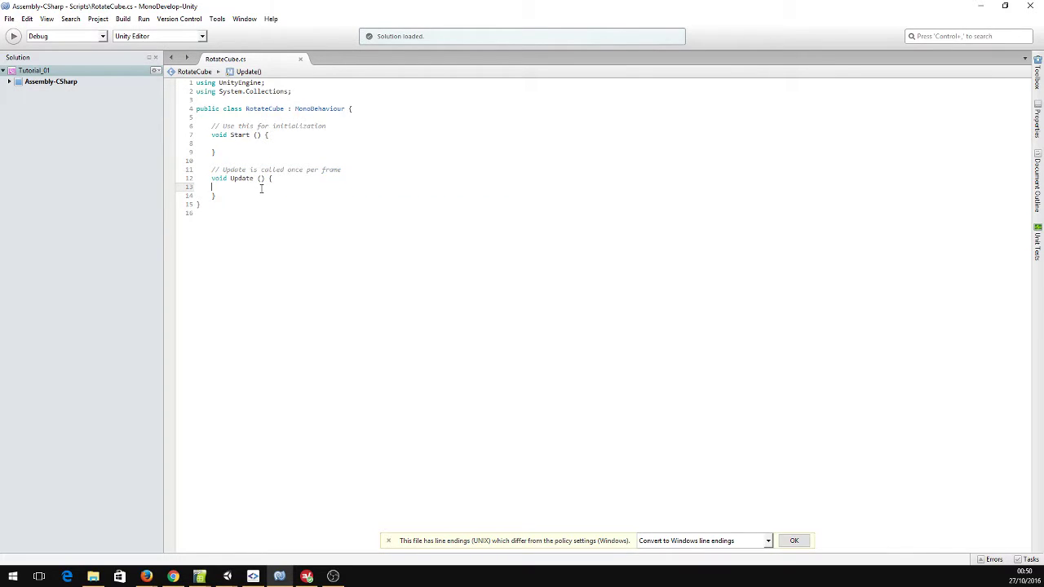
{"action": "key", "text": "Tab"}
{"action": "key", "text": "alt+Tab"}
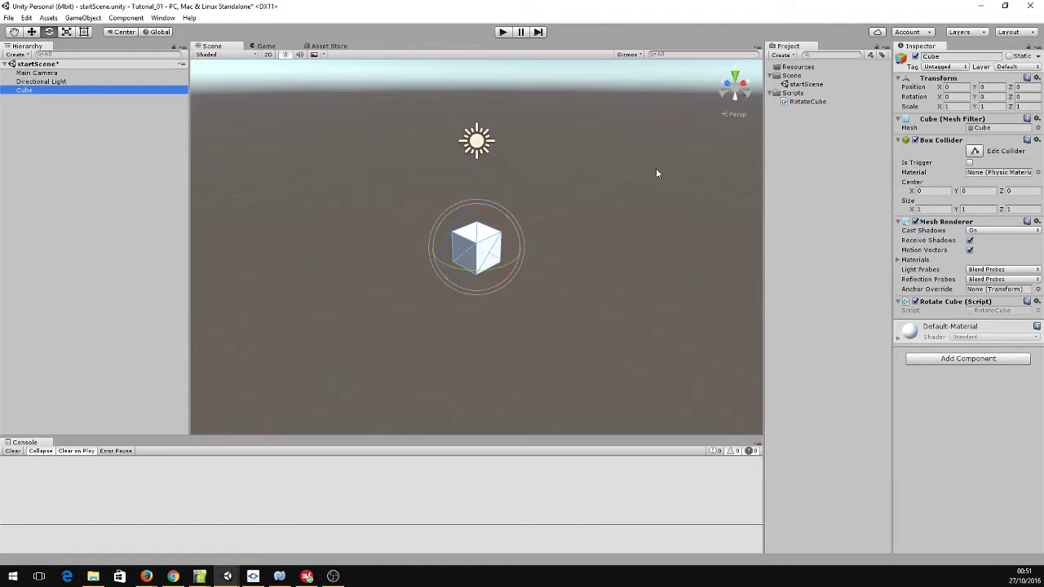
{"action": "left_click", "coordinate": [949, 96]}
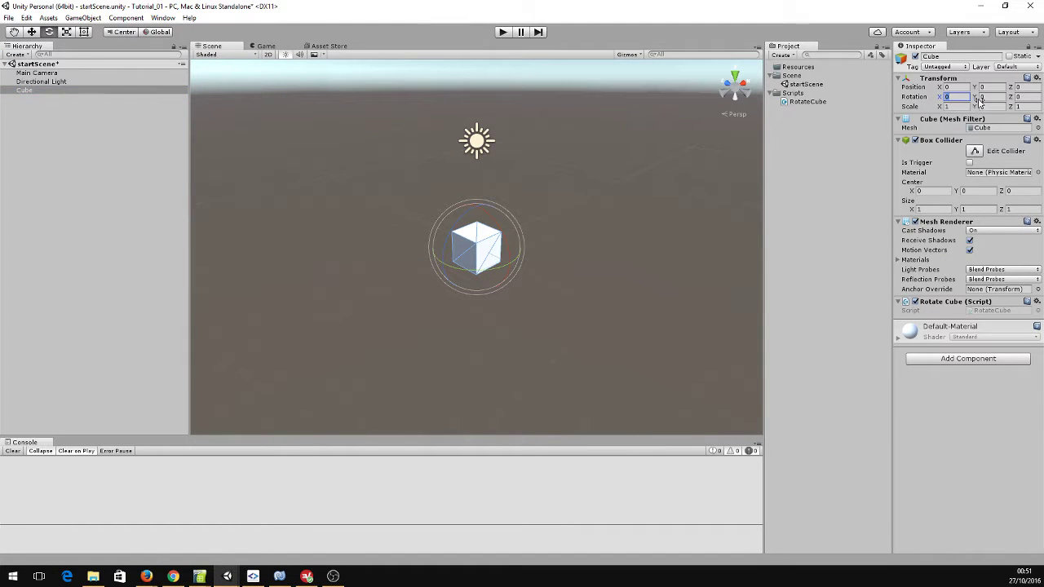
{"action": "left_click", "coordinate": [983, 96]}
{"action": "left_click", "coordinate": [1018, 97]}
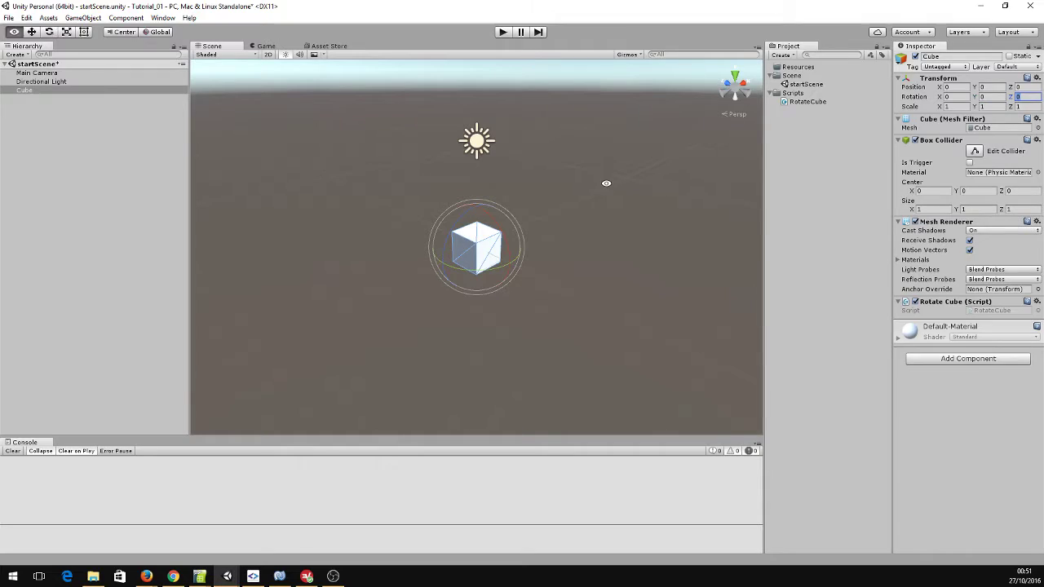
Switch back to MonoDevelop and write transform.Rotate inside the Update method, picking the Rotate method from the completions.
{"action": "key", "text": "alt+Tab"}
{"action": "type", "text": "trans"}
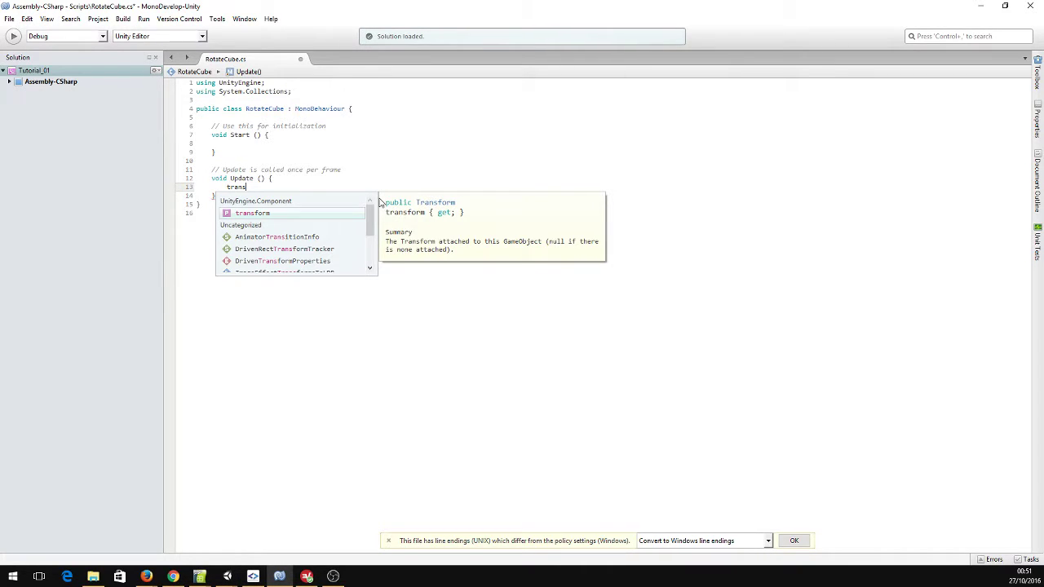
{"action": "double_click", "coordinate": [296, 213]}
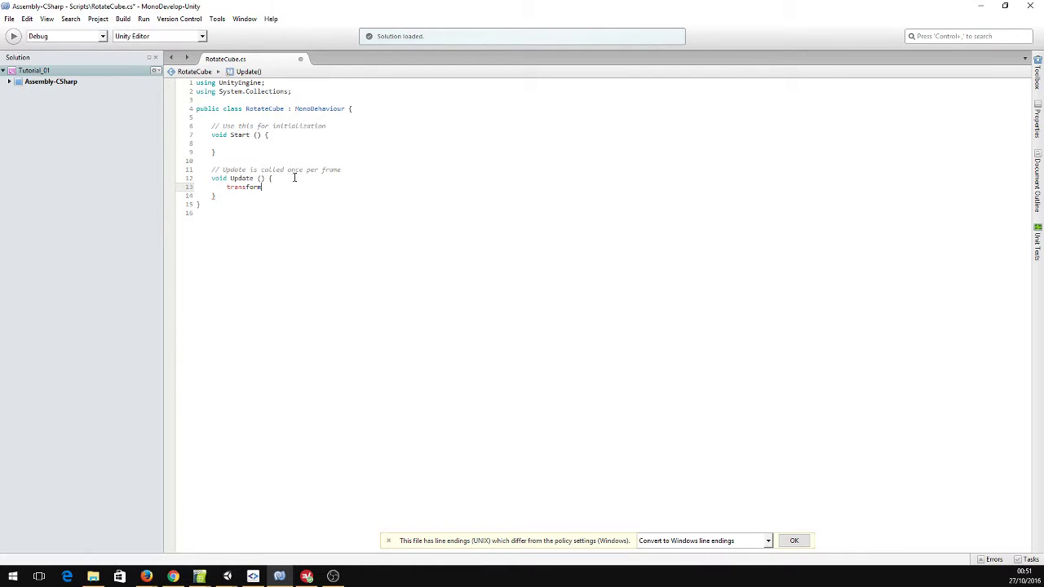
{"action": "type", "text": "."}
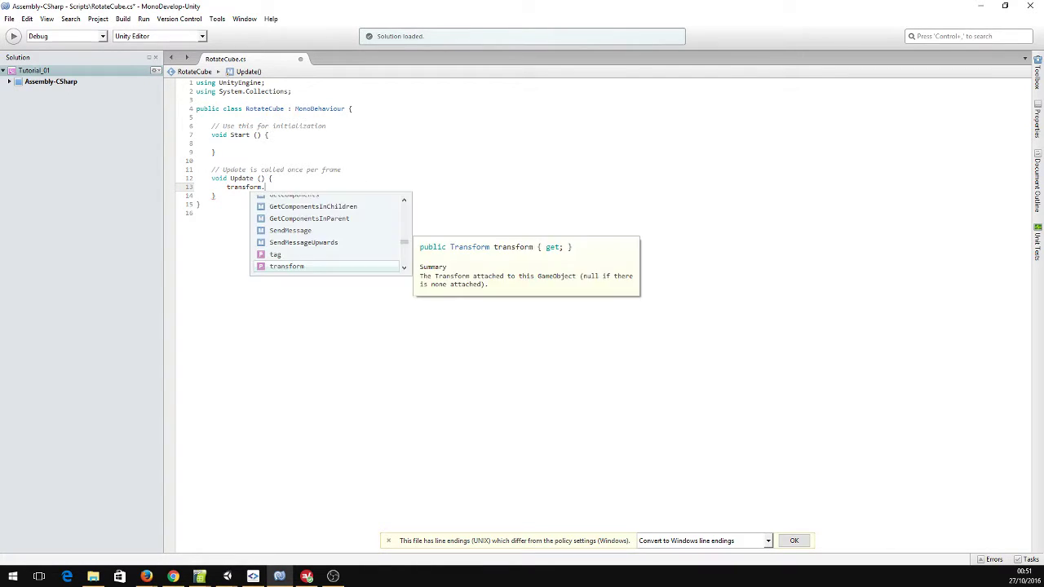
{"action": "type", "text": "rot"}
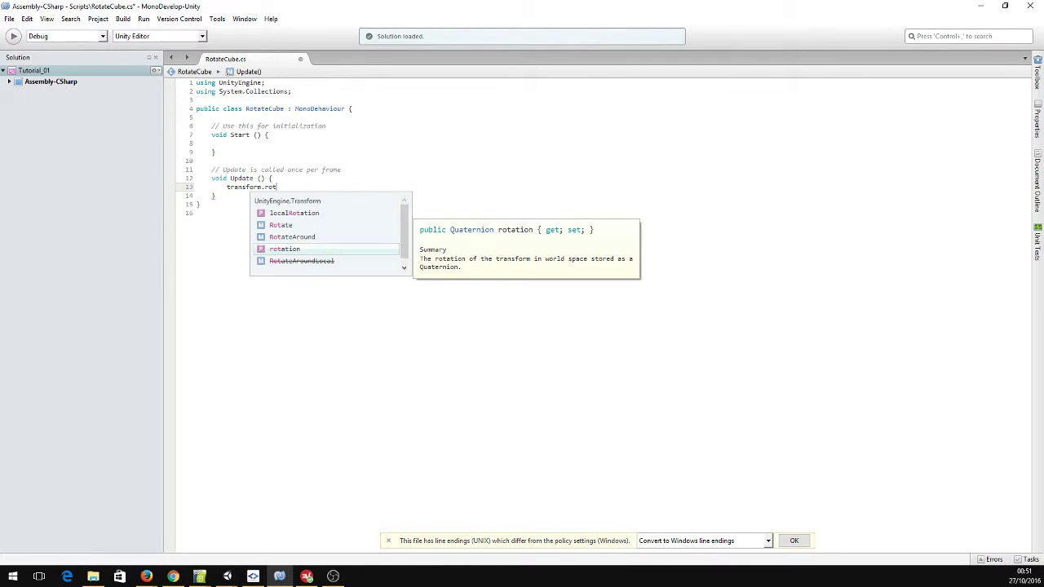
{"action": "key", "text": "Up"}
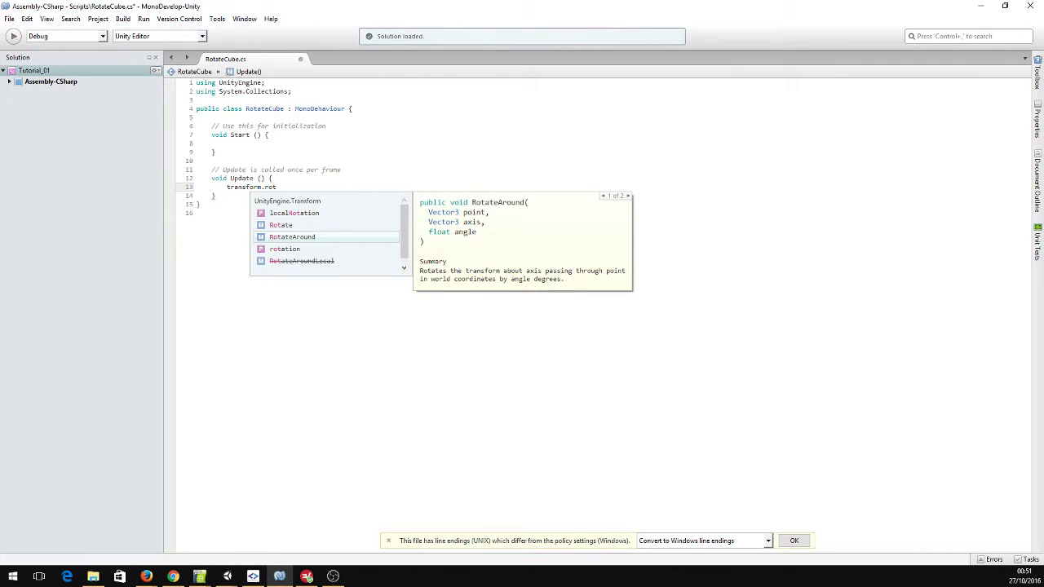
{"action": "key", "text": "Up"}
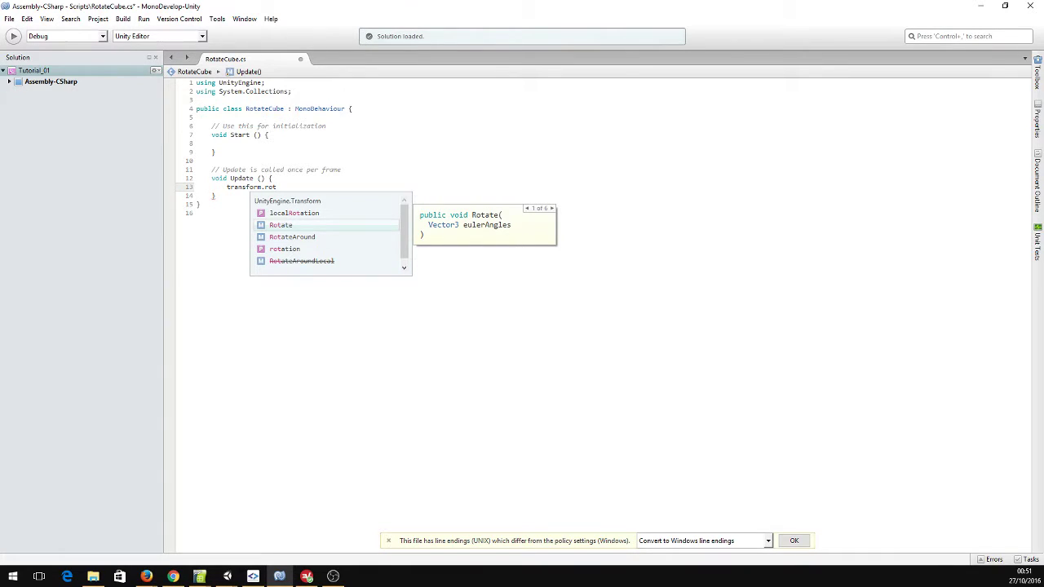
{"action": "key", "text": "Return"}
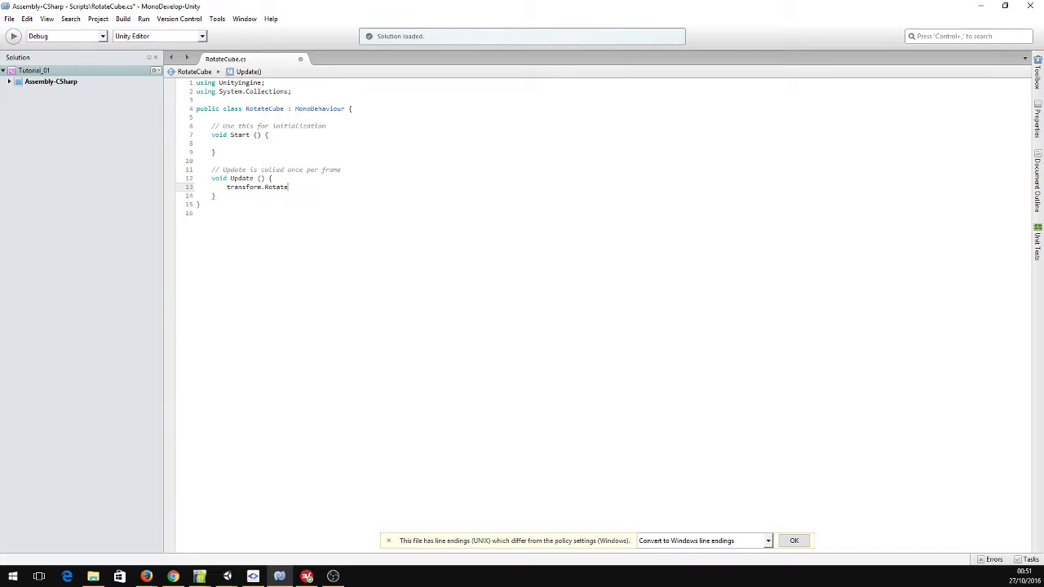
Complete the Rotate call with the argument (new Vector3(5,0,0)); and save the script.
{"action": "type", "text": "("}
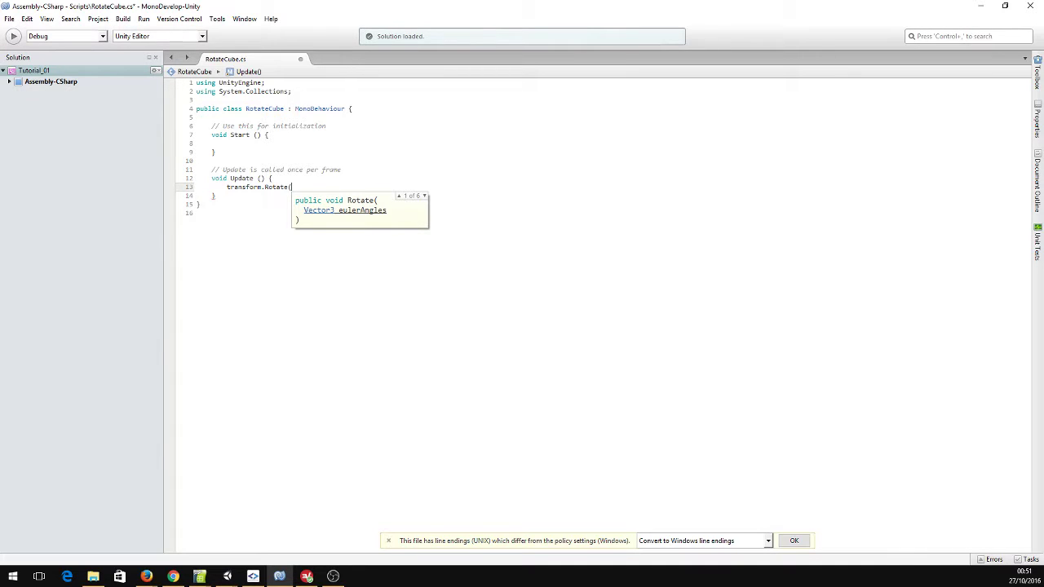
{"action": "type", "text": "new Vector3"}
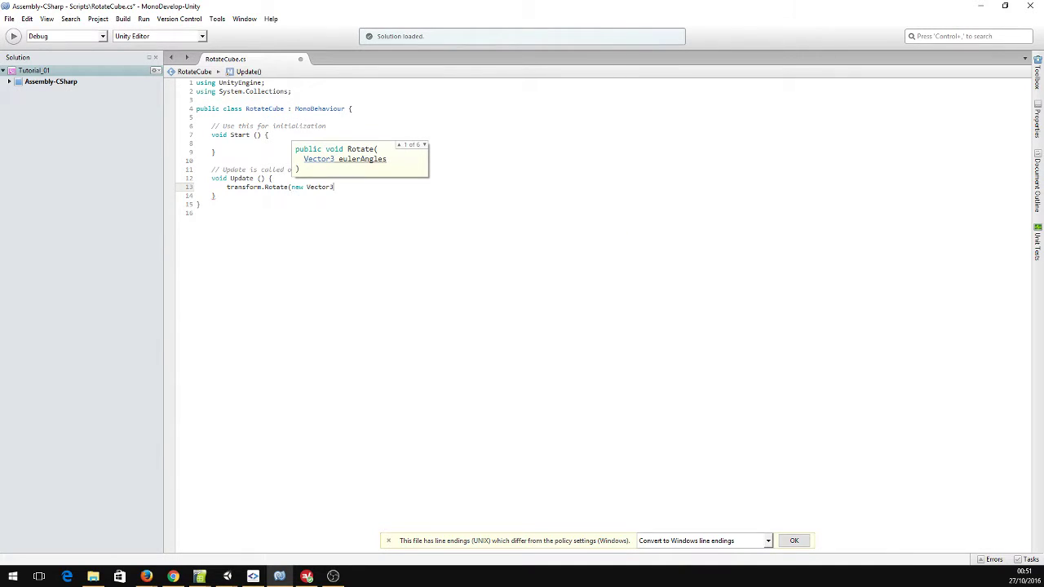
{"action": "type", "text": "("}
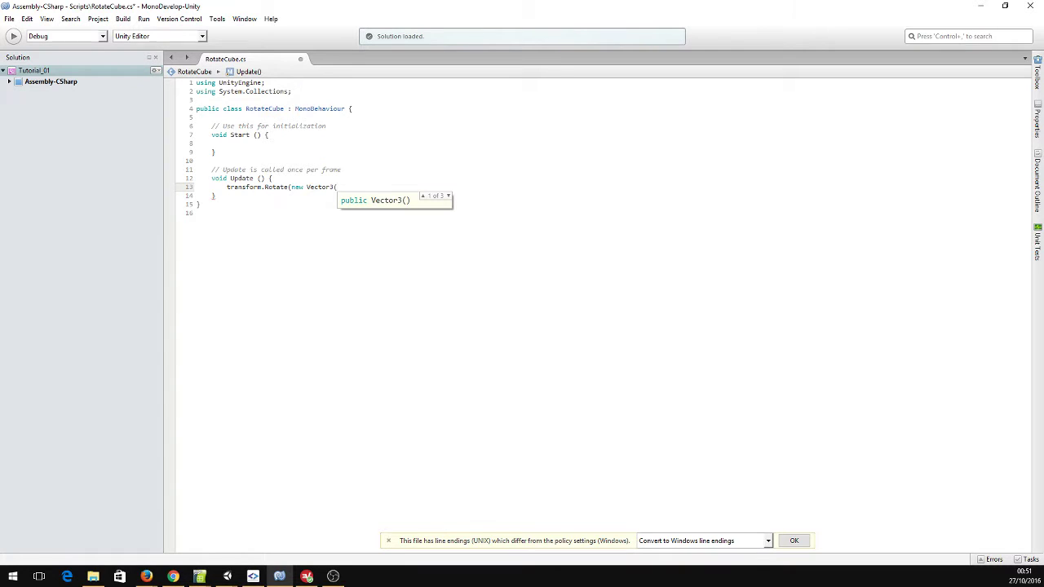
{"action": "type", "text": "));"}
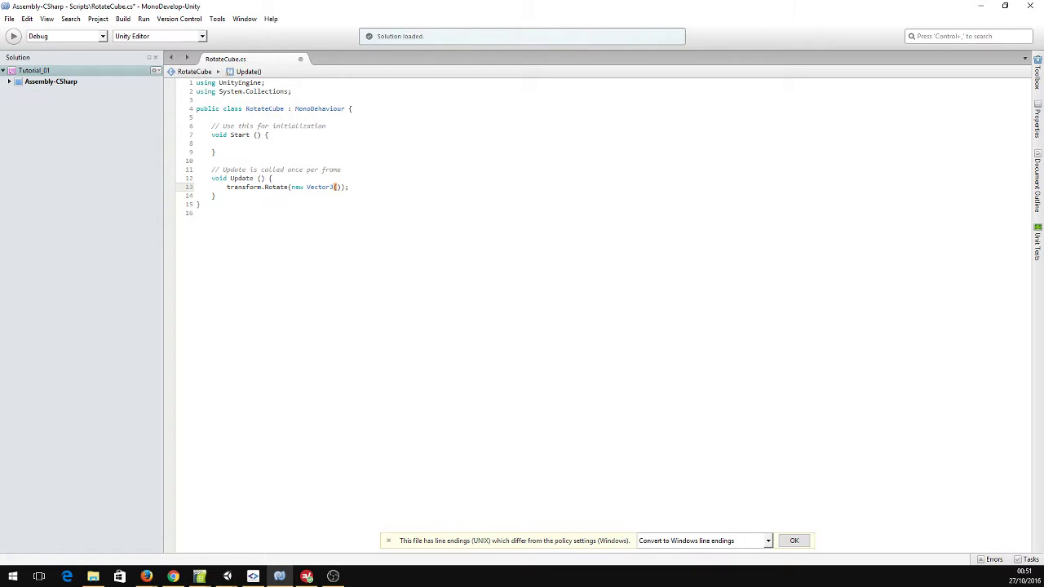
{"action": "type", "text": "5,0,0"}
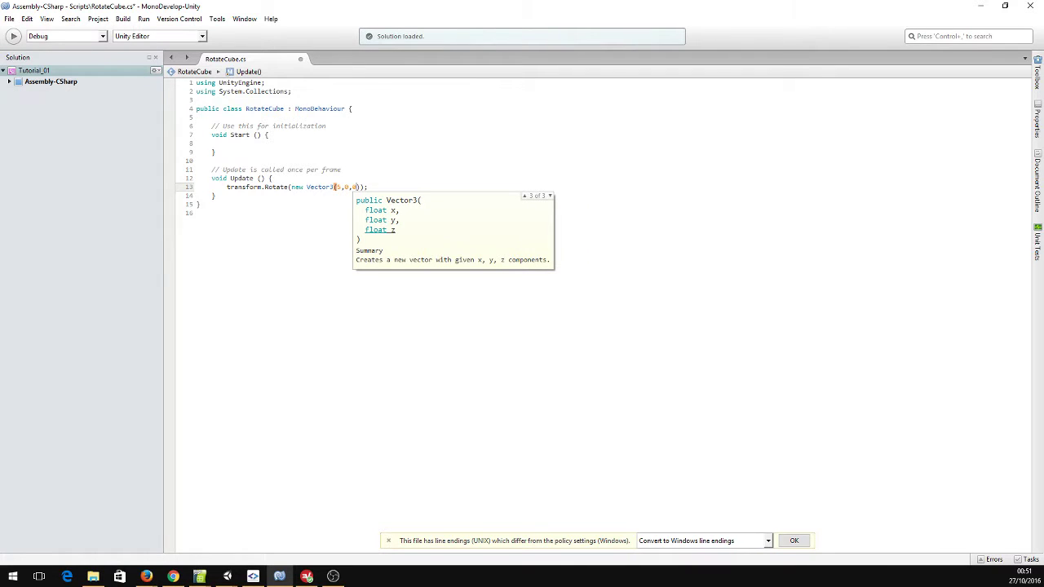
{"action": "key", "text": "Escape"}
{"action": "key", "text": "ctrl+s"}
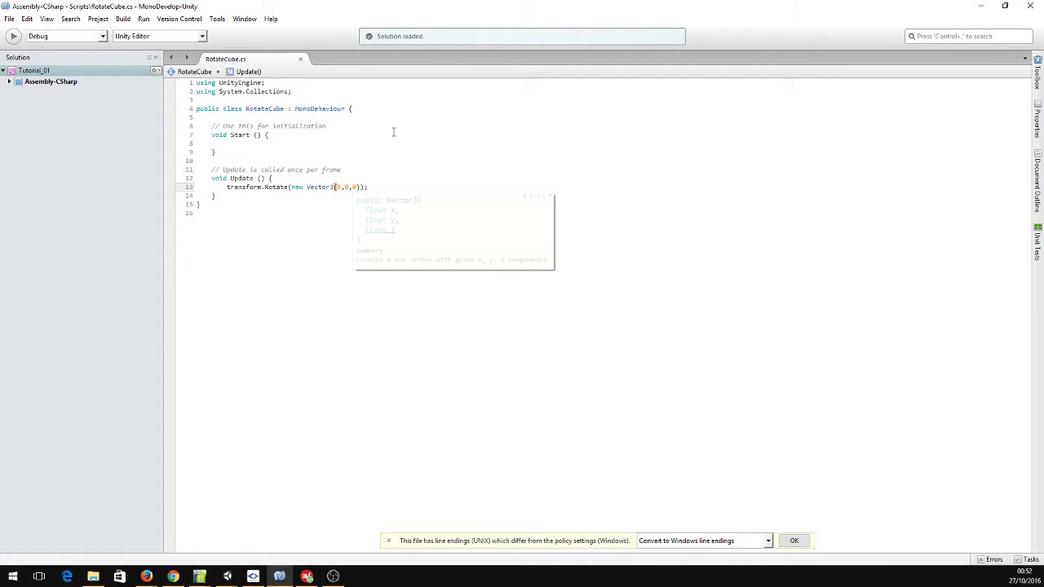
Switch to Unity, select the Cube and run the scene to test its rotation.
{"action": "key", "text": "alt+Tab"}
{"action": "left_click", "coordinate": [103, 268]}
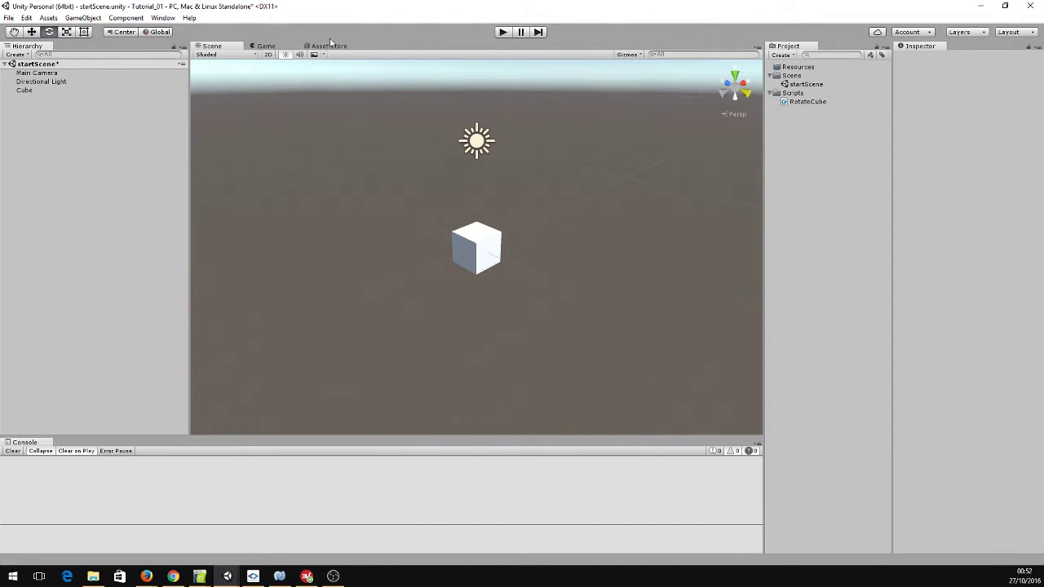
{"action": "left_click", "coordinate": [29, 92]}
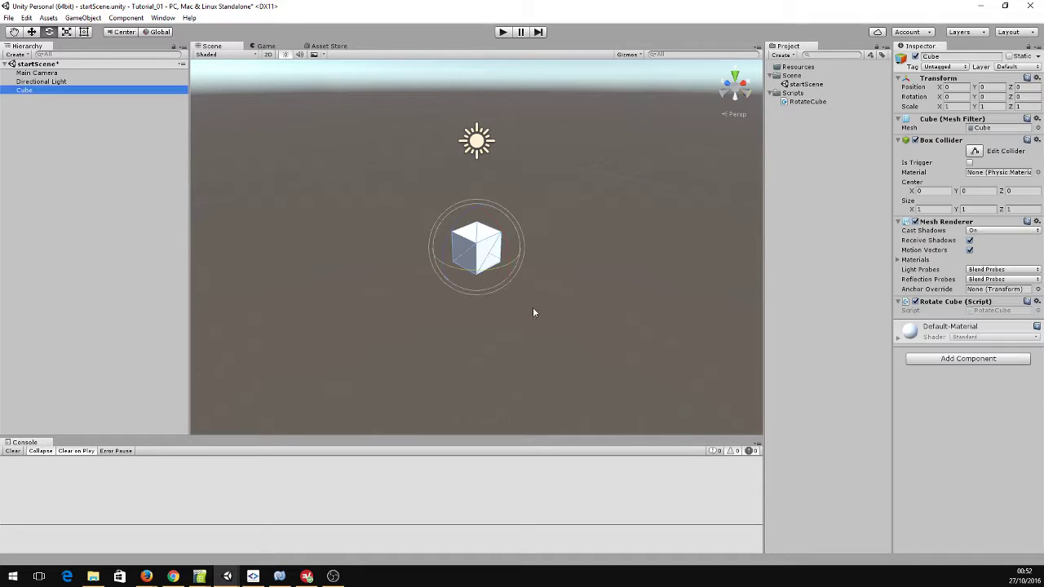
{"action": "left_click", "coordinate": [500, 33]}
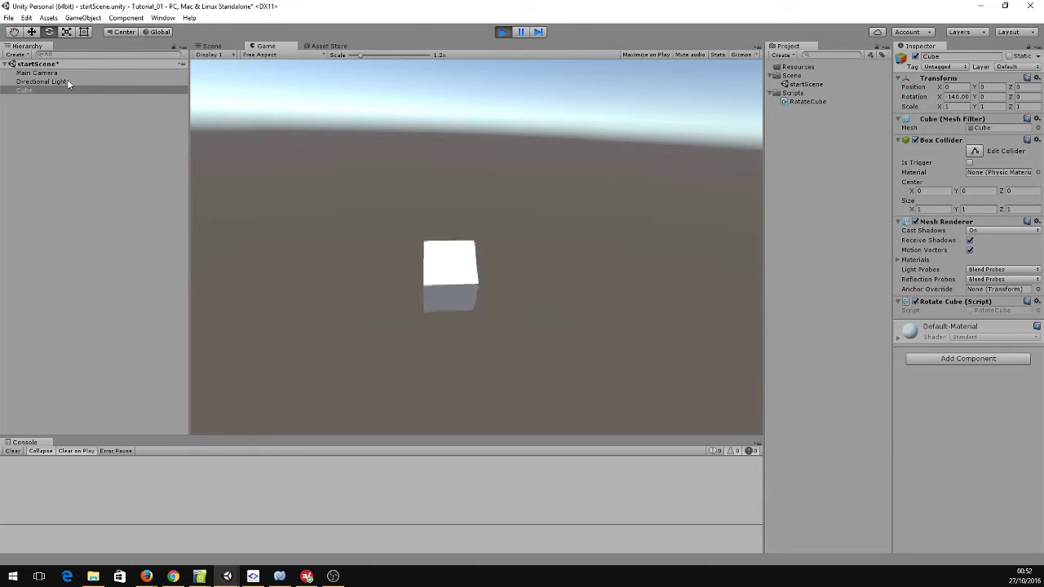
While playing, rotate the Main Camera to about Y 40.5, move it to about X -3.28, Y 1.91, and view the Cube in the Game view.
{"action": "left_click", "coordinate": [37, 73]}
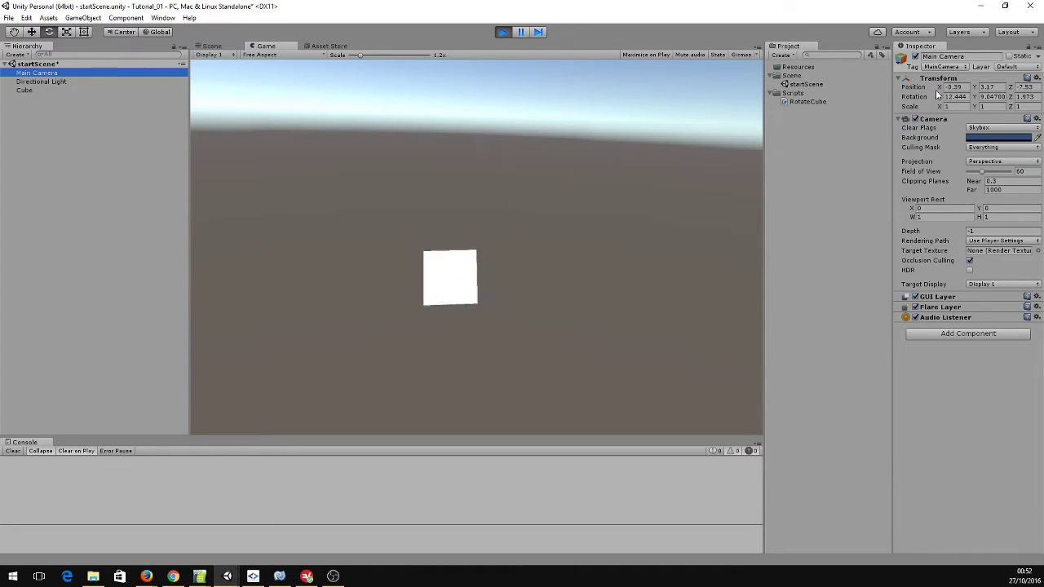
{"action": "left_click", "coordinate": [211, 45]}
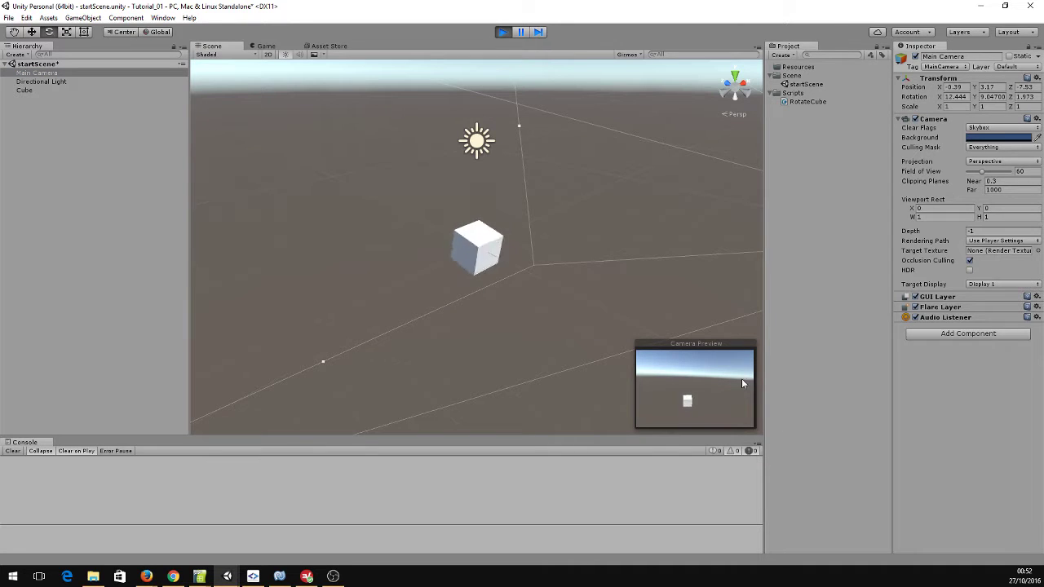
{"action": "scroll", "coordinate": [595, 205], "scroll_direction": "down", "scroll_amount": 5}
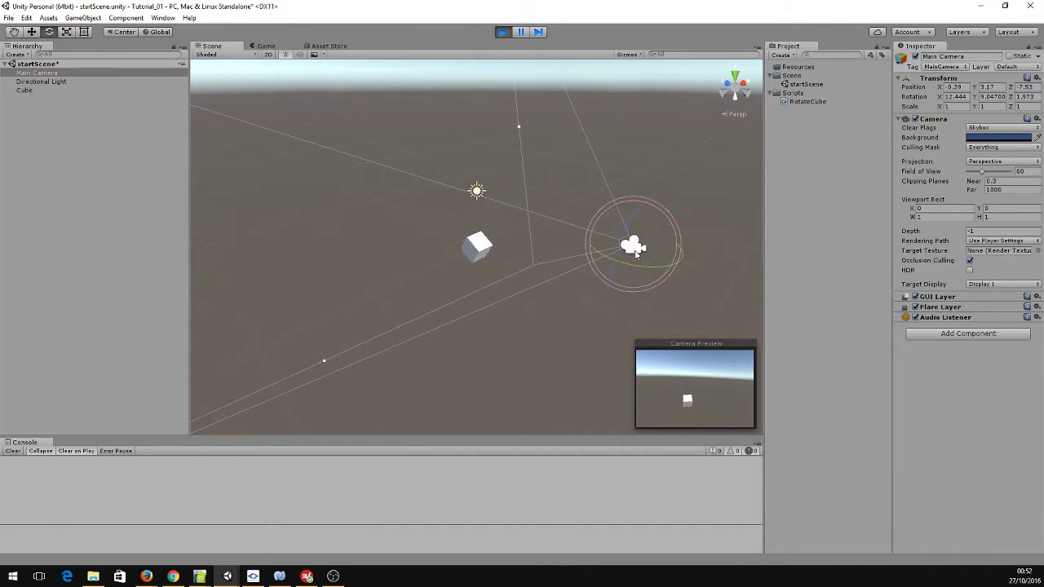
{"action": "left_click_drag", "start_coordinate": [645, 258], "coordinate": [587, 276]}
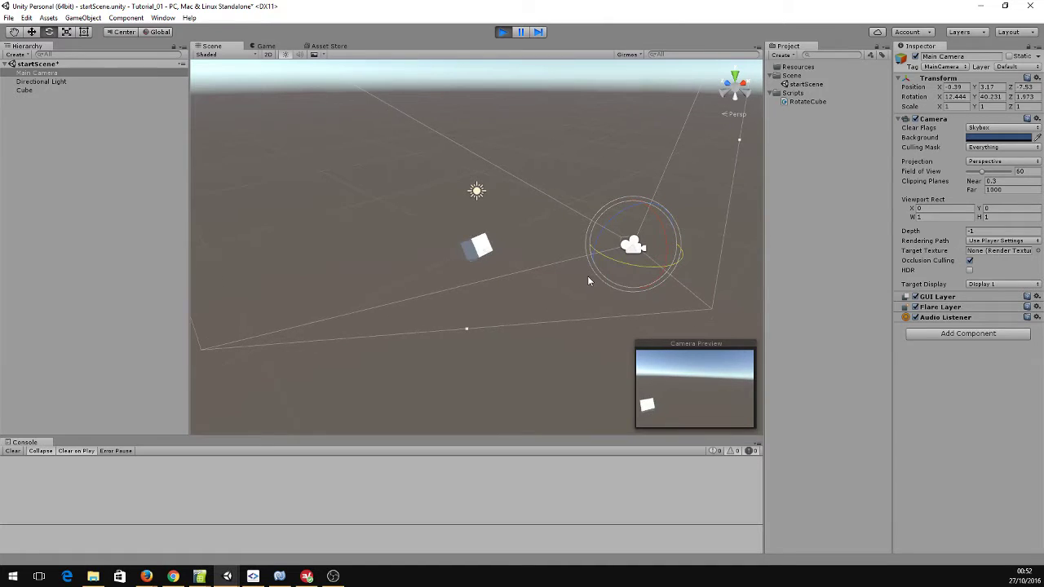
{"action": "key", "text": "w"}
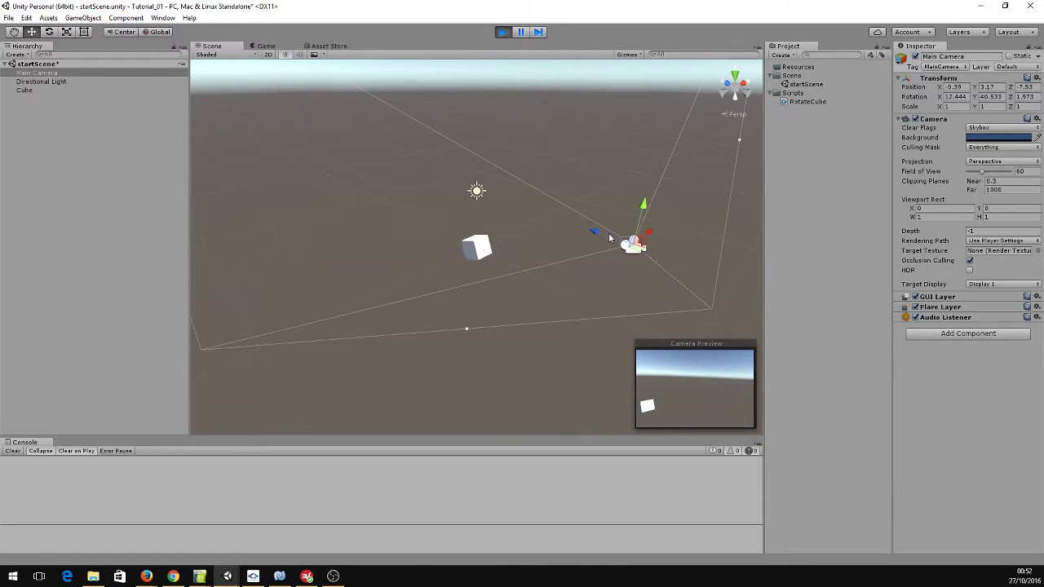
{"action": "left_click_drag", "start_coordinate": [649, 234], "coordinate": [592, 287]}
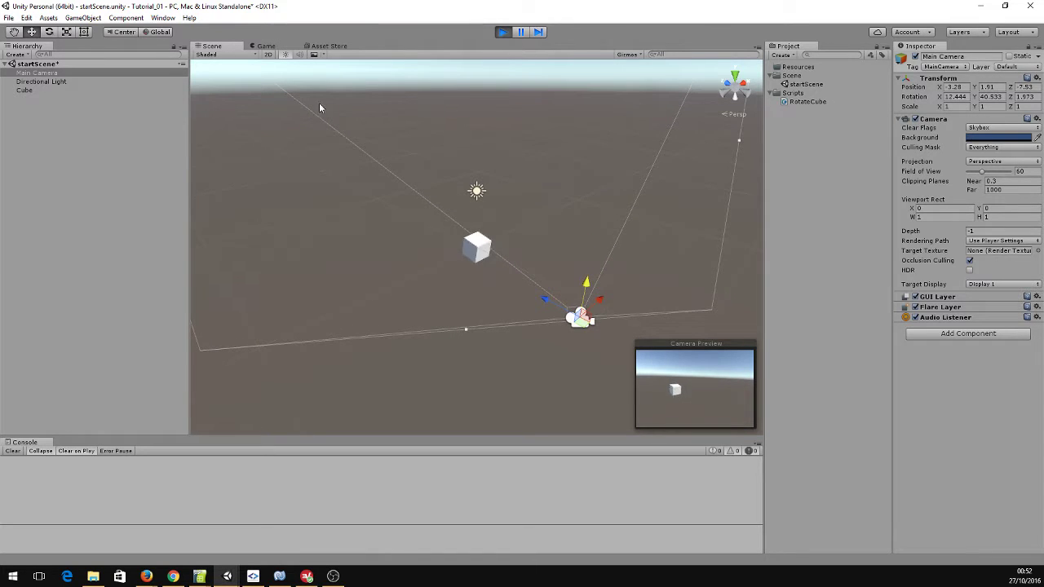
{"action": "left_click", "coordinate": [266, 46]}
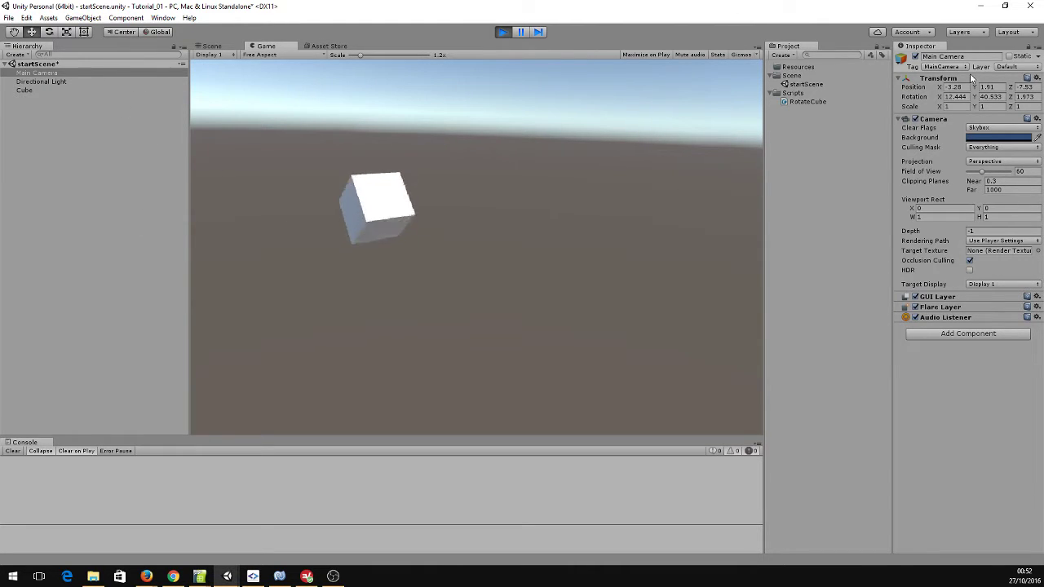
Stop the running scene, play it again and watch the Cube rotate in the Scene view.
{"action": "left_click", "coordinate": [503, 33]}
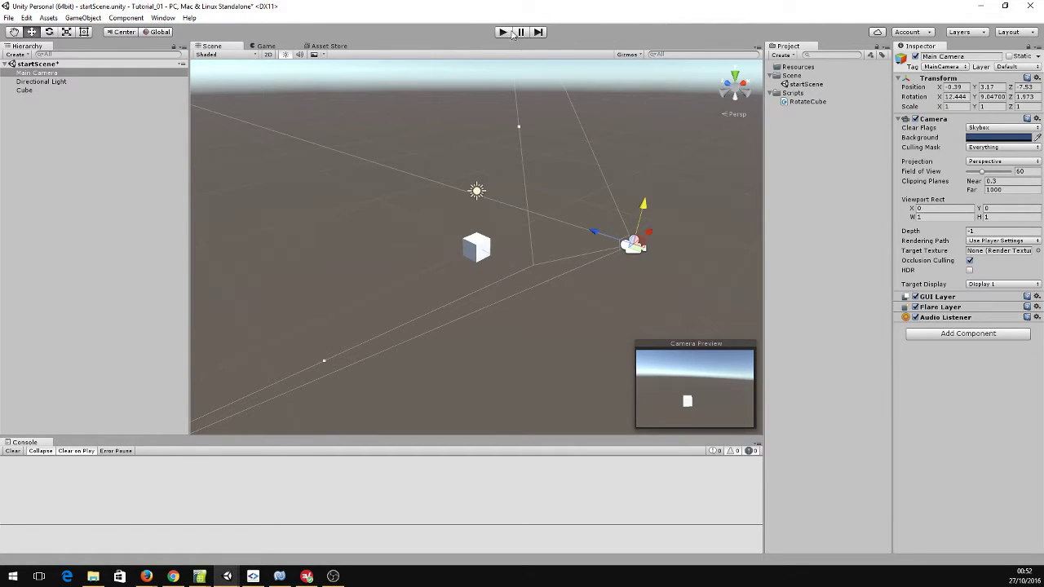
{"action": "left_click", "coordinate": [506, 33]}
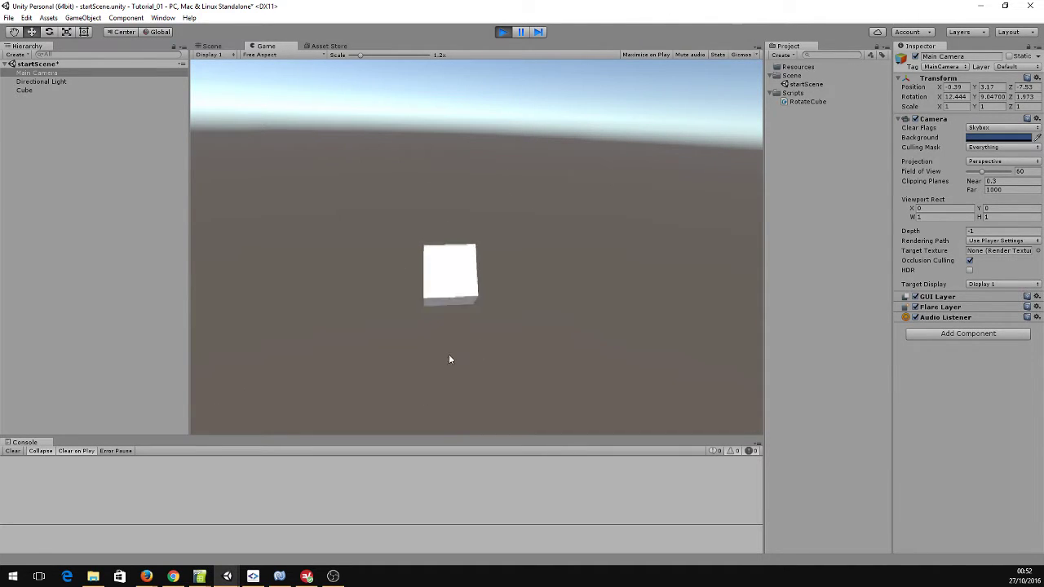
{"action": "left_click", "coordinate": [212, 46]}
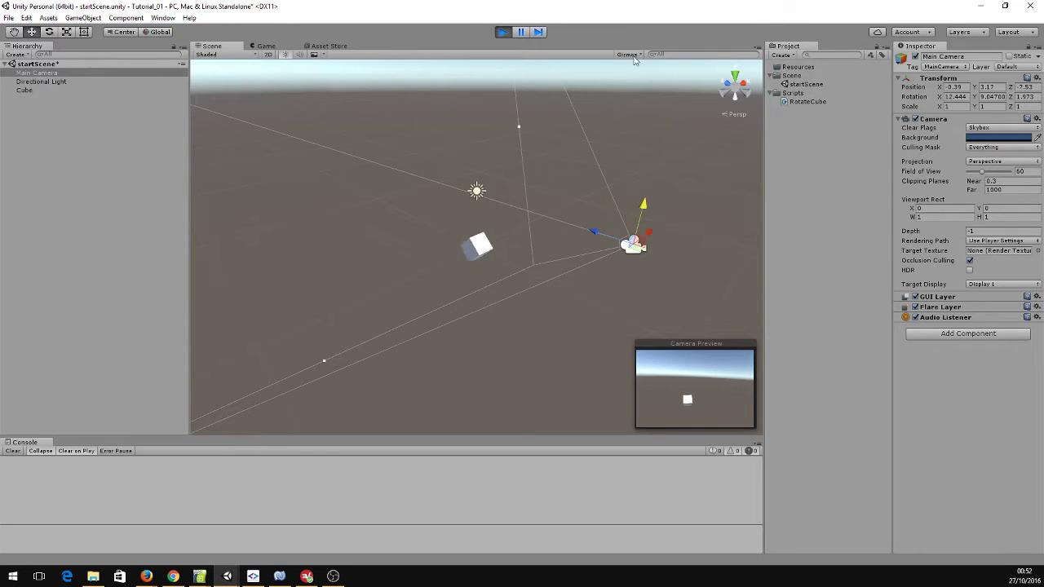
While the scene plays, rotate the Main Camera to about Y 34.64 and move it to about X -4.62, Y 2.19.
{"action": "key", "text": "e"}
{"action": "left_click_drag", "start_coordinate": [645, 269], "coordinate": [601, 285]}
{"action": "key", "text": "w"}
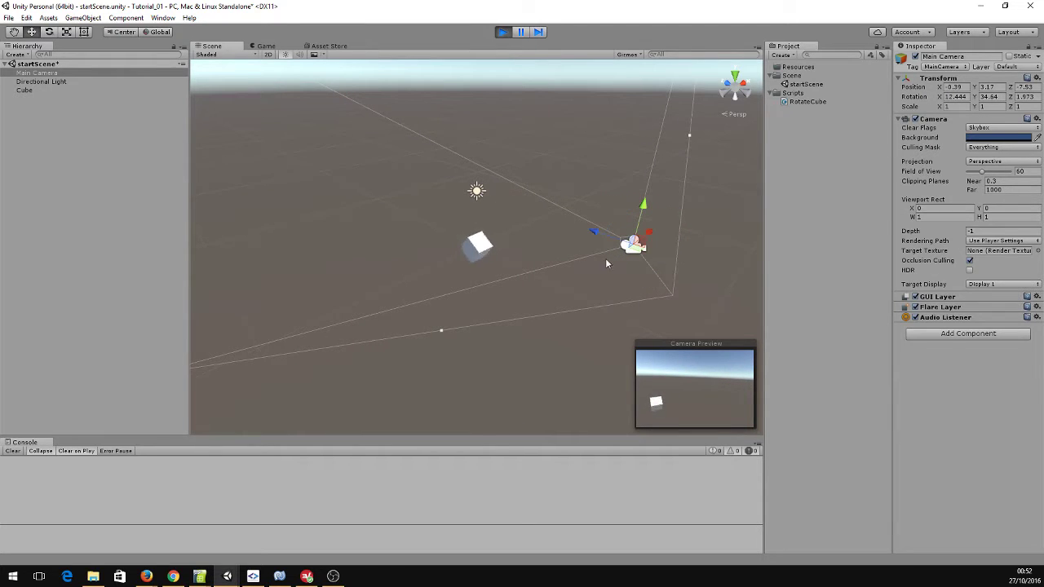
{"action": "left_click_drag", "start_coordinate": [643, 210], "coordinate": [586, 295]}
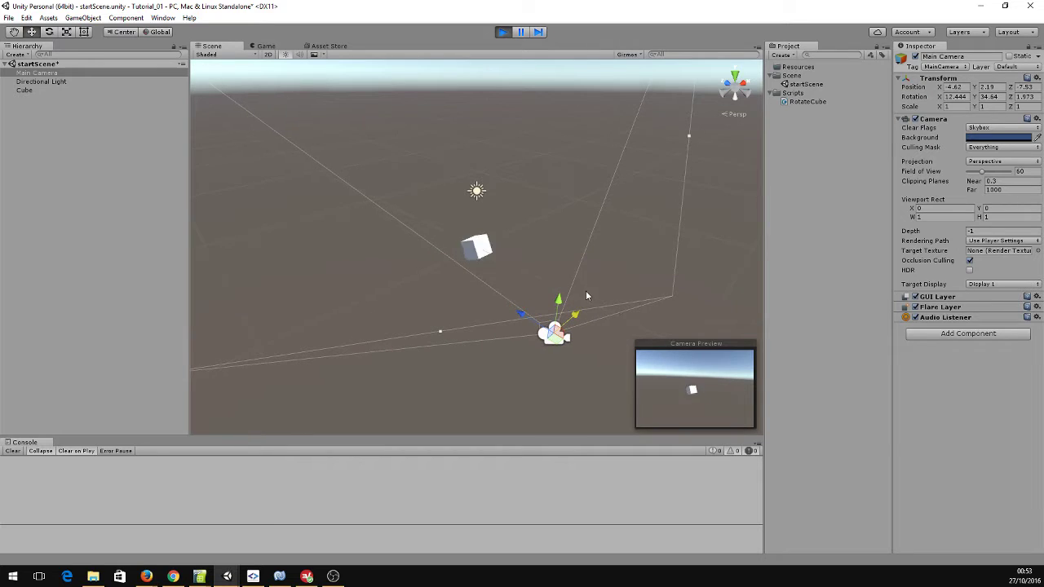
Copy the Main Camera's Transform from play mode, stop the scene, paste the component values back and test-run the scene briefly.
{"action": "left_click", "coordinate": [1037, 77]}
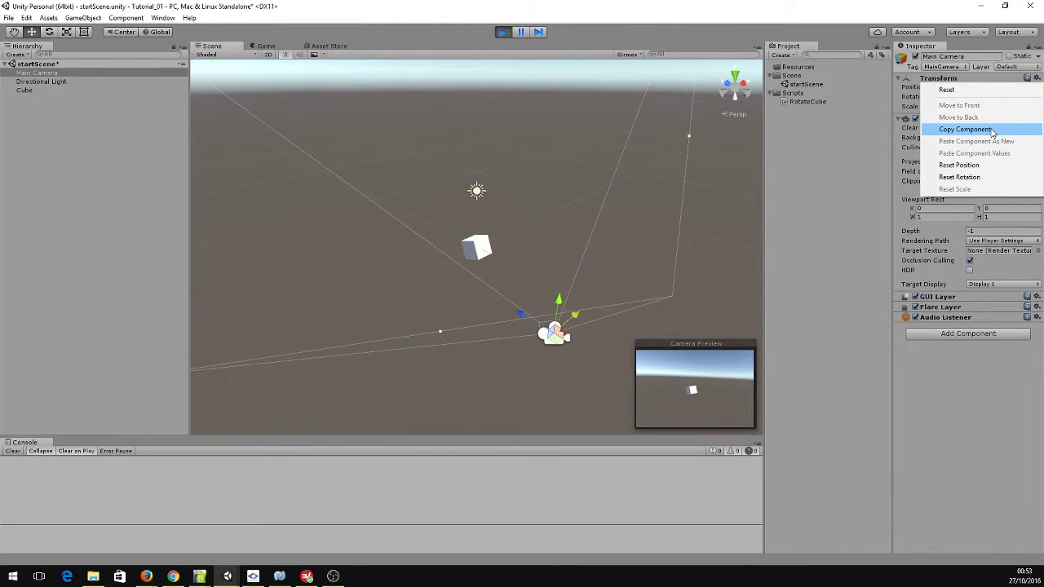
{"action": "left_click", "coordinate": [965, 129]}
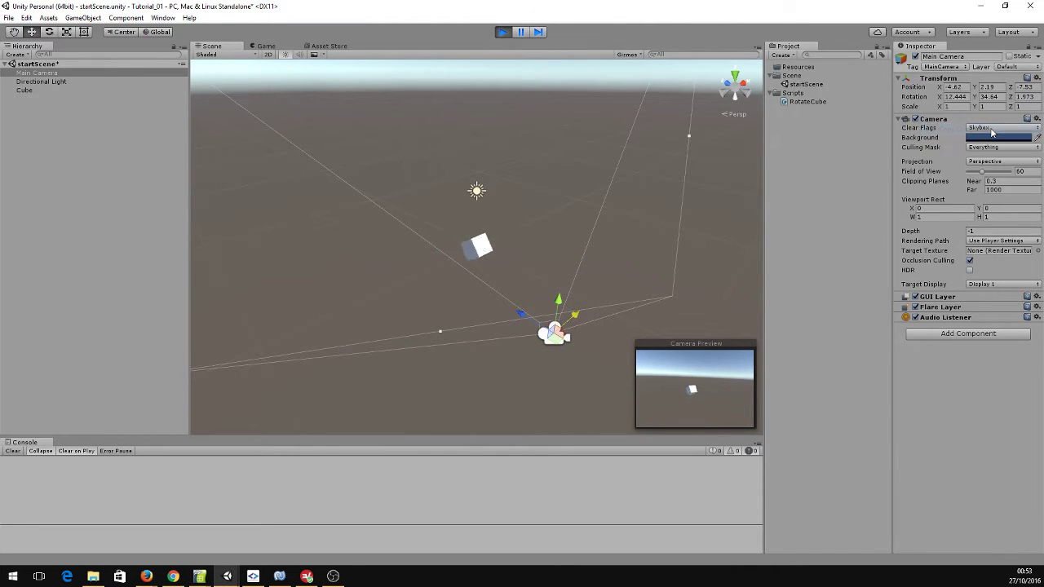
{"action": "left_click", "coordinate": [502, 32]}
{"action": "left_click", "coordinate": [1037, 78]}
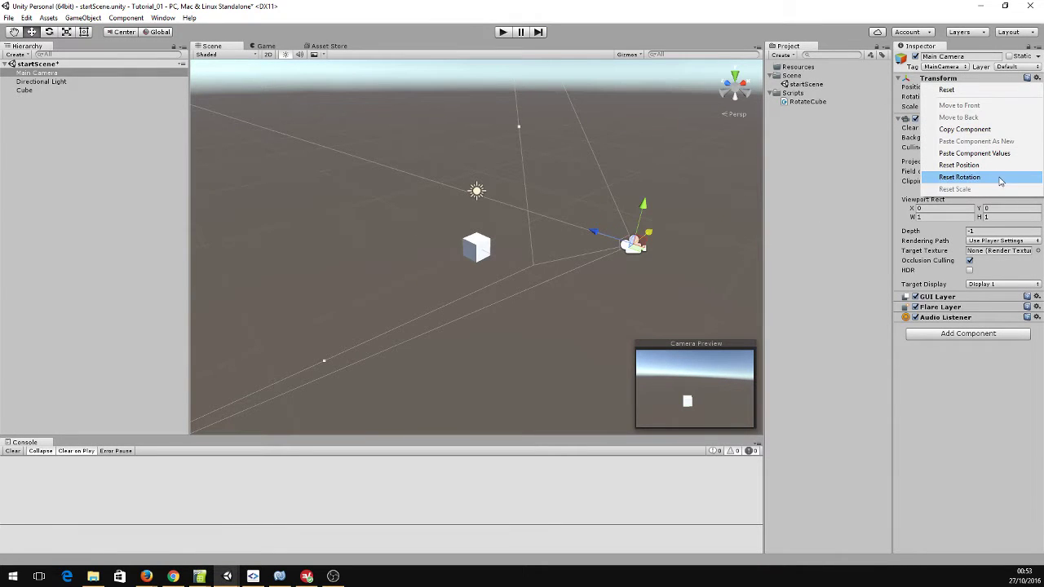
{"action": "left_click", "coordinate": [996, 153]}
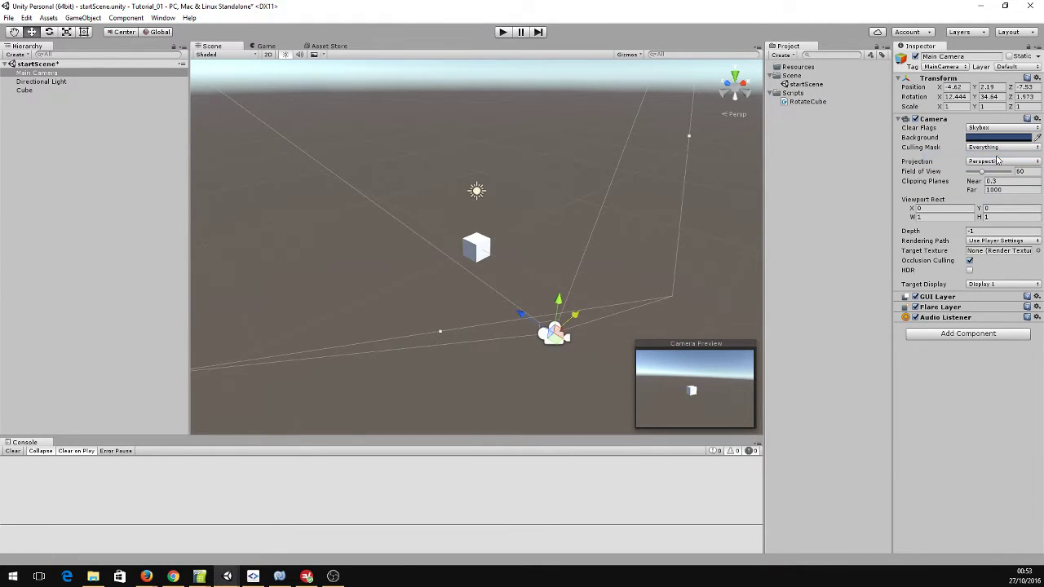
{"action": "left_click", "coordinate": [501, 33]}
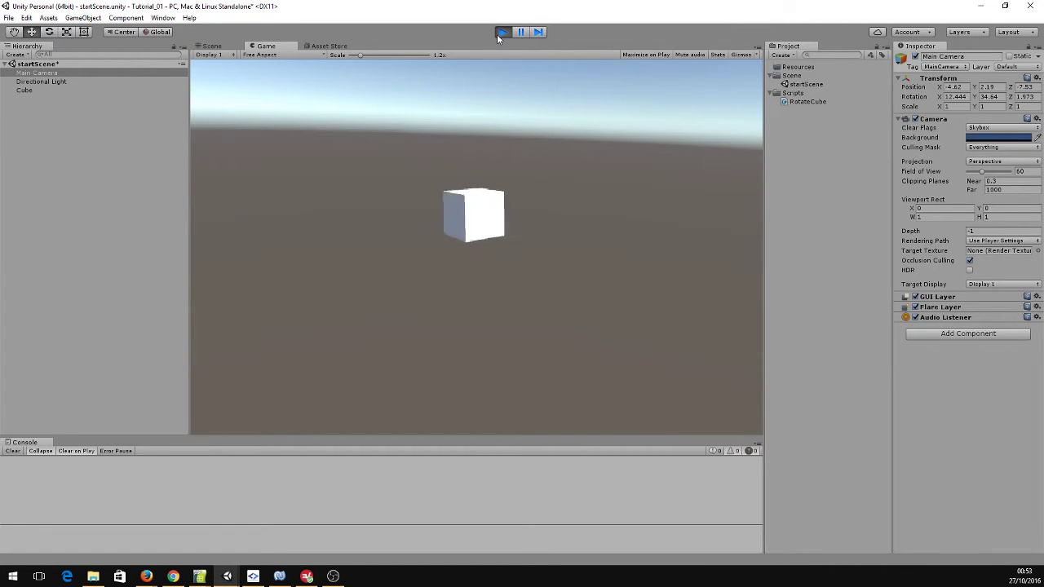
{"action": "left_click", "coordinate": [502, 33]}
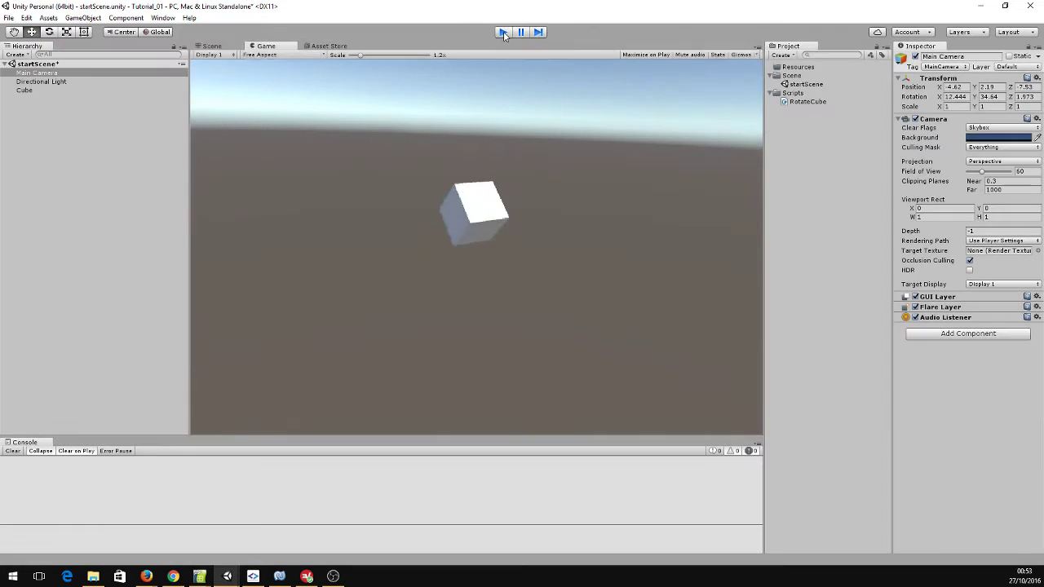
Switch to MonoDevelop and declare "public Vector3 _rotation;" inside the RotateCube class, above the Start method.
{"action": "key", "text": "alt+Tab"}
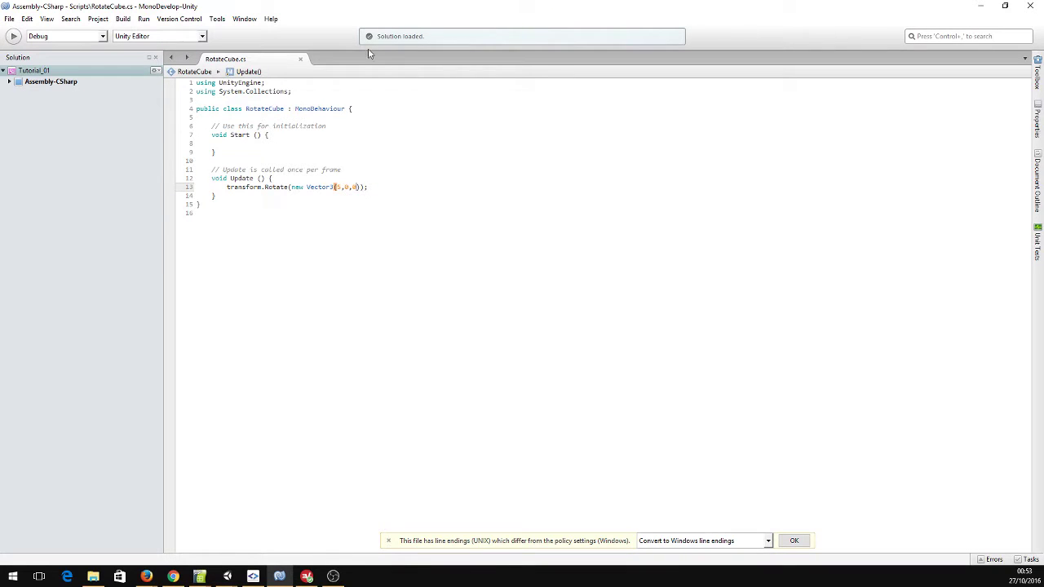
{"action": "left_click", "coordinate": [344, 117]}
{"action": "key", "text": "Return"}
{"action": "key", "text": "Return"}
{"action": "key", "text": "Return"}
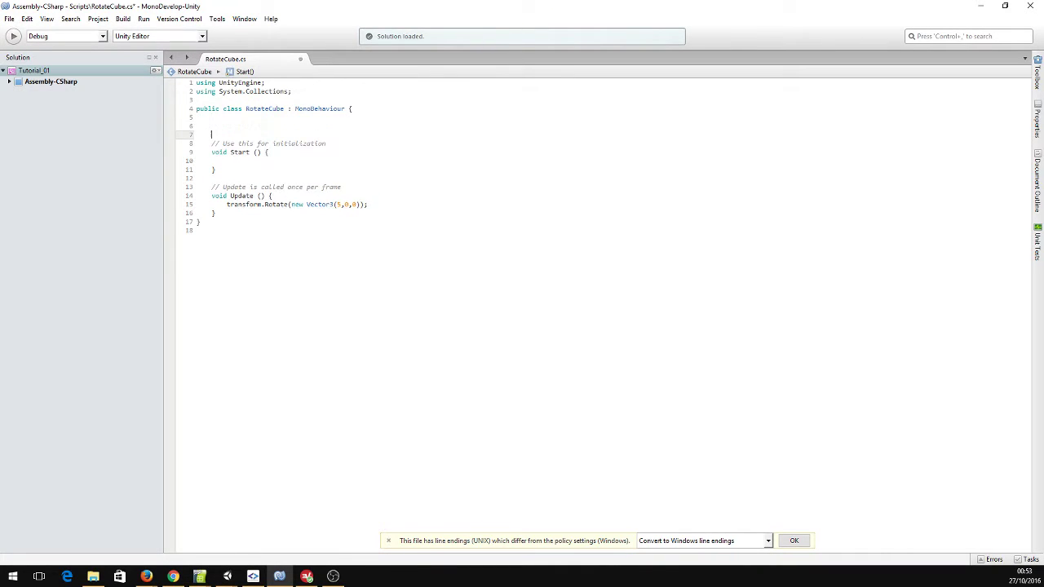
{"action": "key", "text": "Up"}
{"action": "key", "text": "Up"}
{"action": "type", "text": "public "}
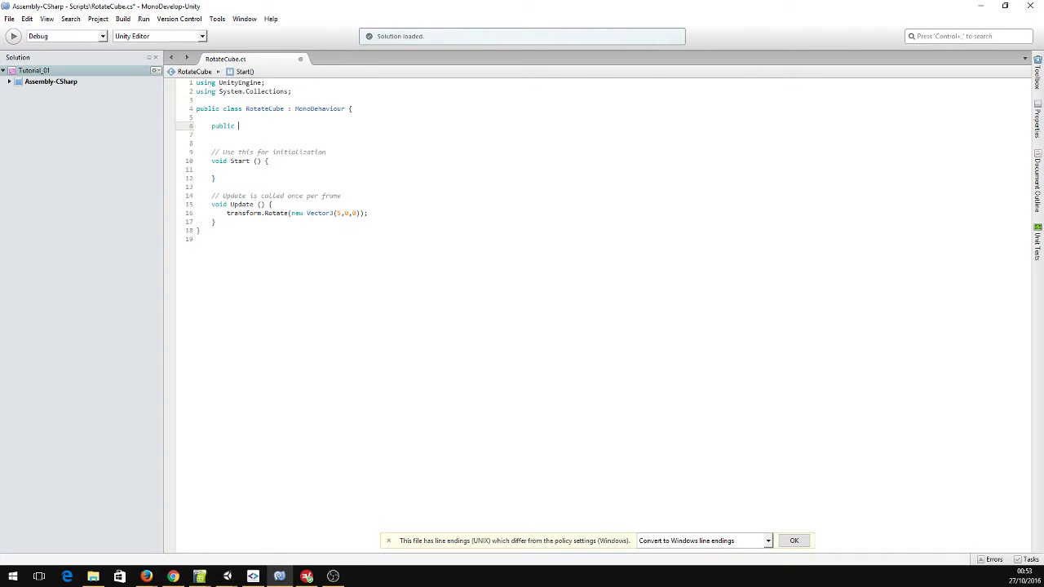
{"action": "type", "text": "Vector3 _rotation;"}
Initialise the _rotation variable with new Vector3(5,0,0), copied from the Rotate call.
{"action": "left_click", "coordinate": [291, 213]}
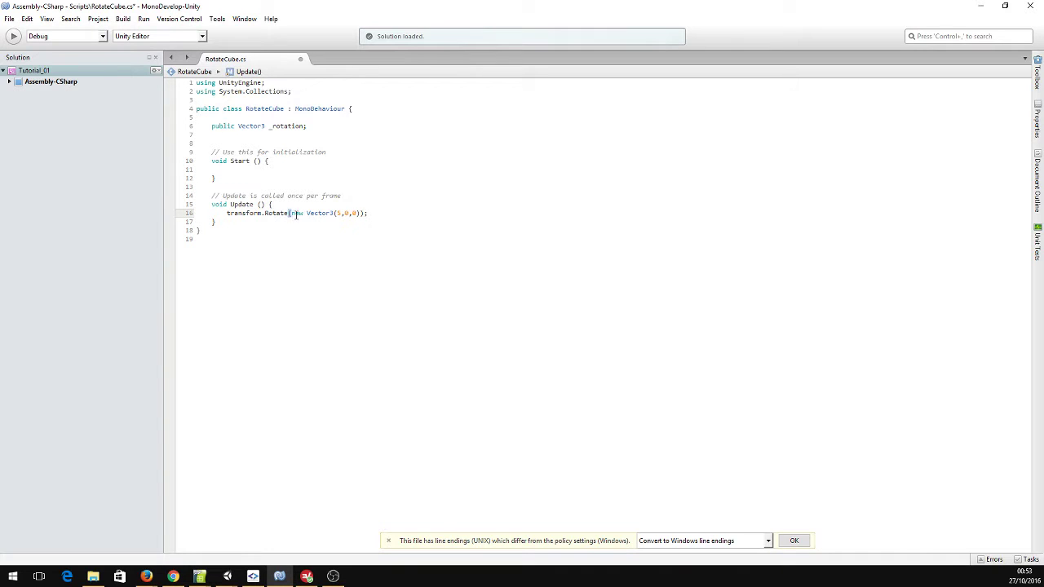
{"action": "left_click", "coordinate": [306, 126]}
{"action": "left_click_drag", "start_coordinate": [291, 213], "coordinate": [359, 215]}
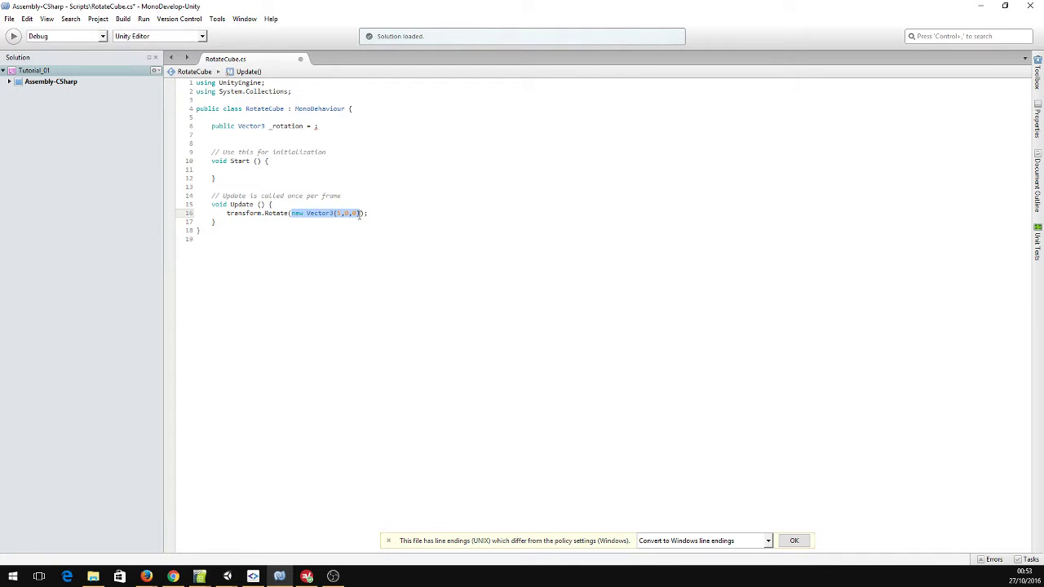
{"action": "left_click", "coordinate": [317, 126]}
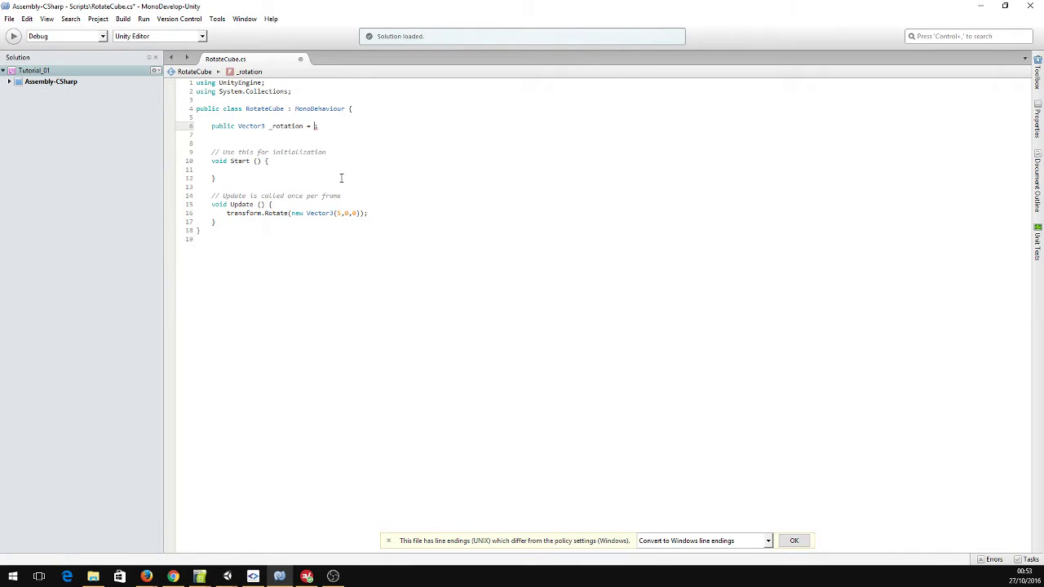
{"action": "key", "text": "ctrl+v"}
Replace the Rotate call's argument in Update with _rotation and save the script.
{"action": "left_click_drag", "start_coordinate": [292, 213], "coordinate": [357, 215]}
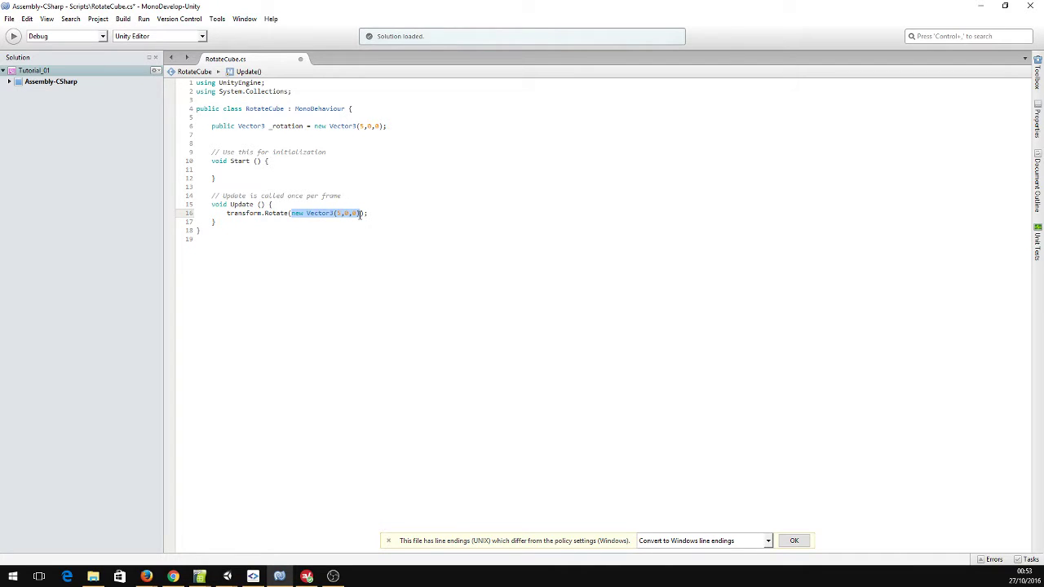
{"action": "type", "text": "_rotation"}
{"action": "key", "text": "ctrl+s"}
Switch to Unity, select the Cube to expose its script's Rotation values and run the scene.
{"action": "key", "text": "alt+Tab"}
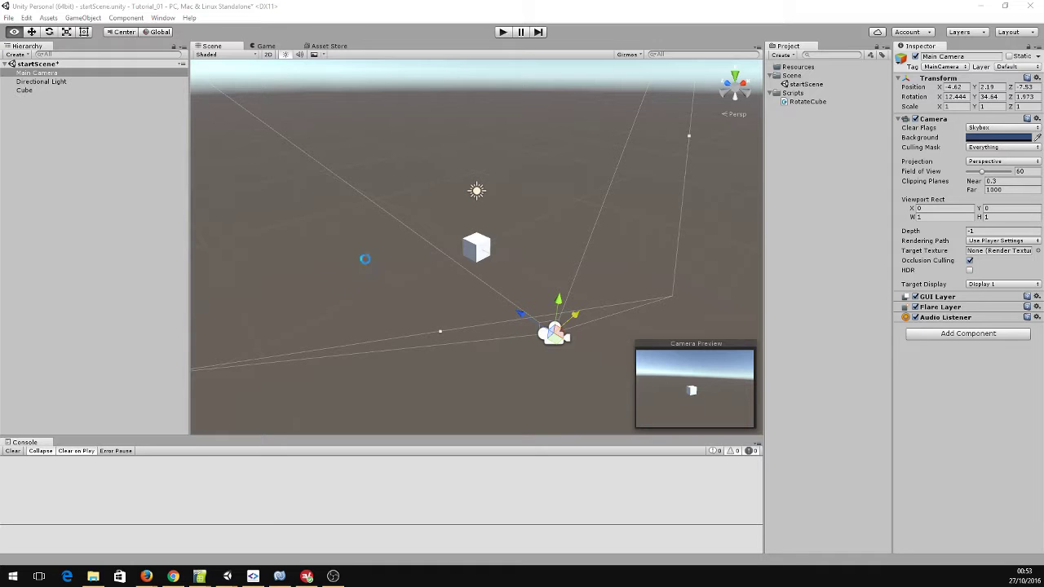
{"action": "left_click", "coordinate": [35, 90]}
{"action": "left_click", "coordinate": [35, 90]}
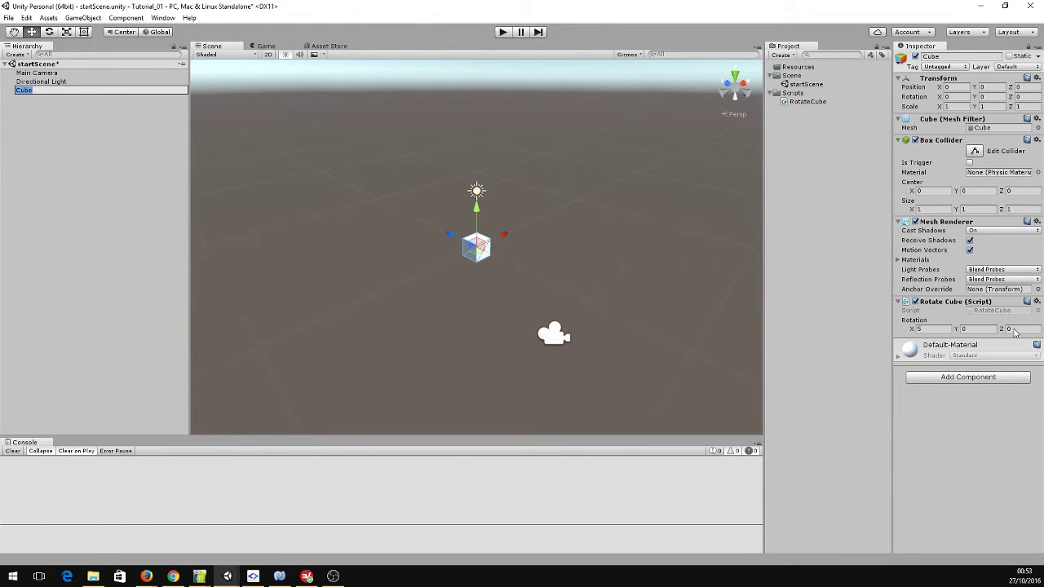
{"action": "left_click", "coordinate": [502, 33]}
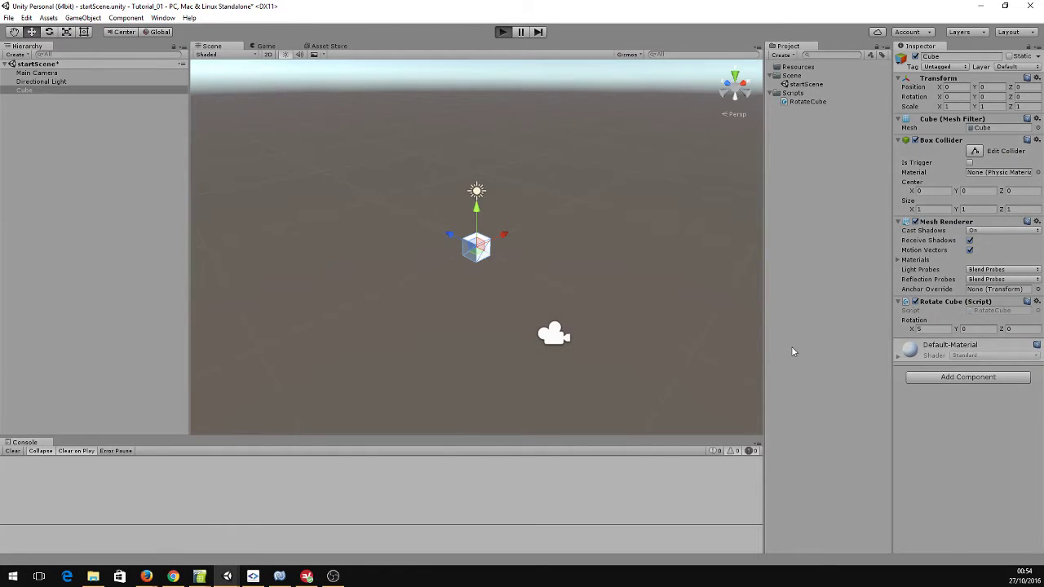
While playing, try the Rotate Cube script's Rotation at 0, 5, 0 and at 0, 0, 5.
{"action": "left_click", "coordinate": [938, 329]}
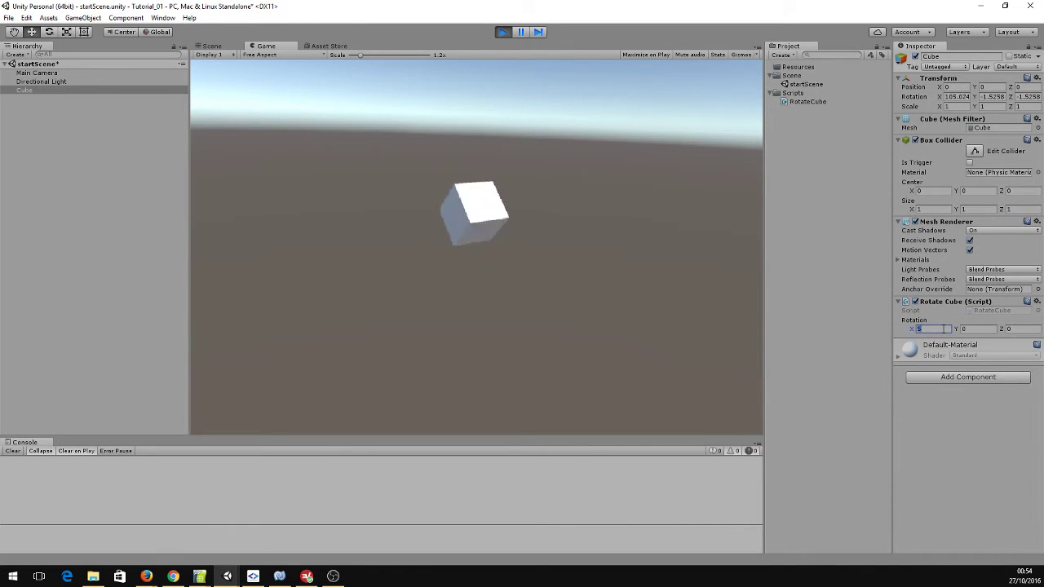
{"action": "type", "text": "0"}
{"action": "key", "text": "Tab"}
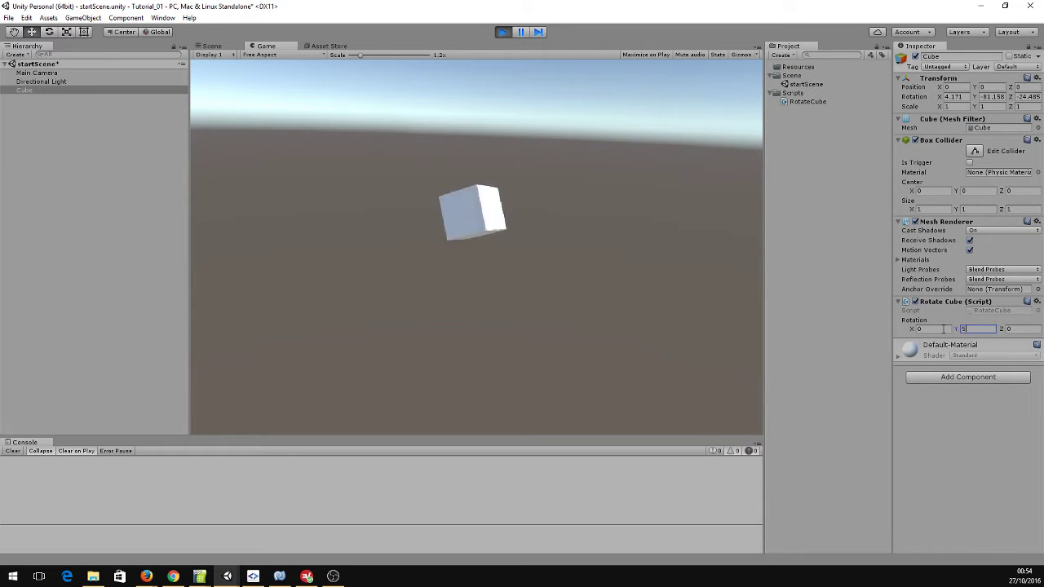
{"action": "key", "text": "Tab"}
{"action": "type", "text": "5"}
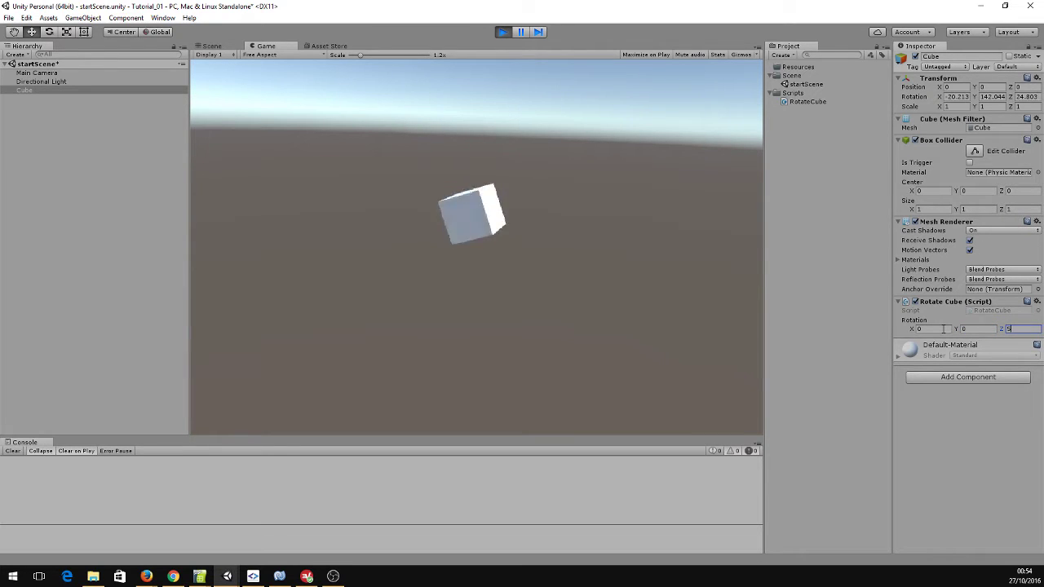
Try the Rotate Cube script's Rotation with Y and Z at 5, and with X 5, Y 5, Z 0.
{"action": "key", "text": "shift+Tab"}
{"action": "key", "text": "shift+Tab"}
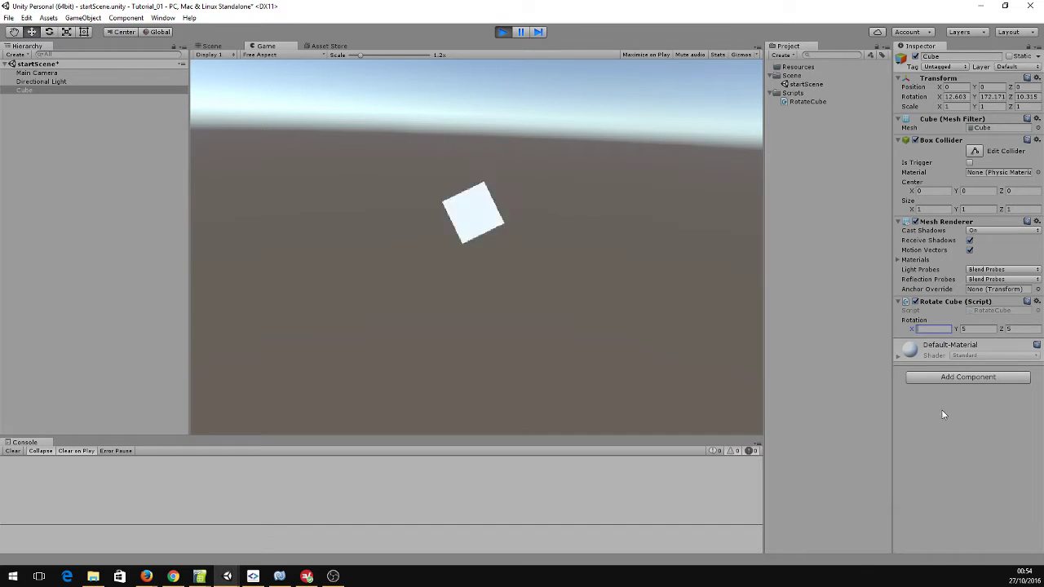
{"action": "type", "text": "5"}
{"action": "key", "text": "Tab"}
{"action": "key", "text": "Tab"}
{"action": "type", "text": "0"}
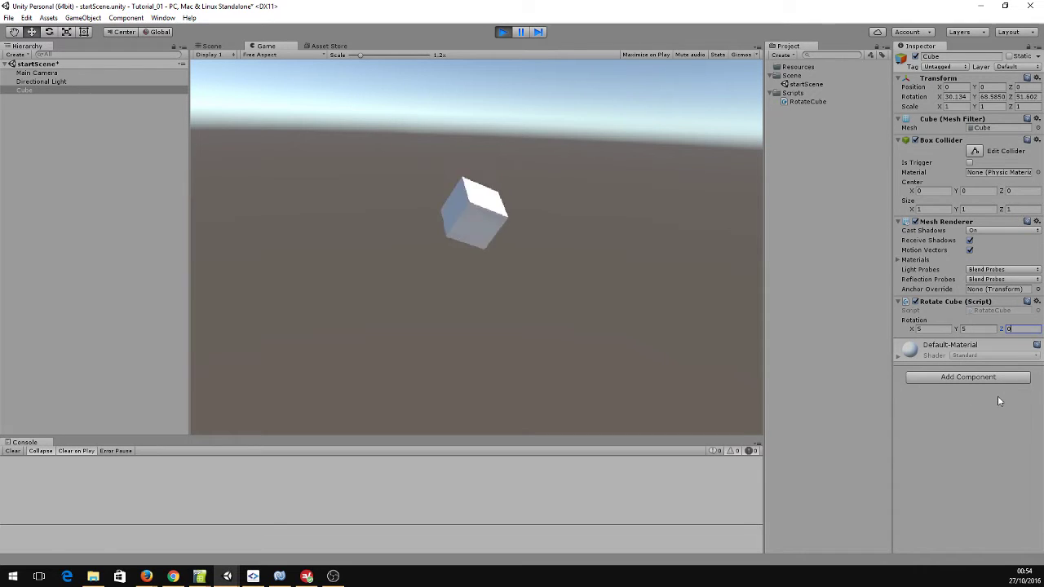
{"action": "left_click", "coordinate": [971, 484]}
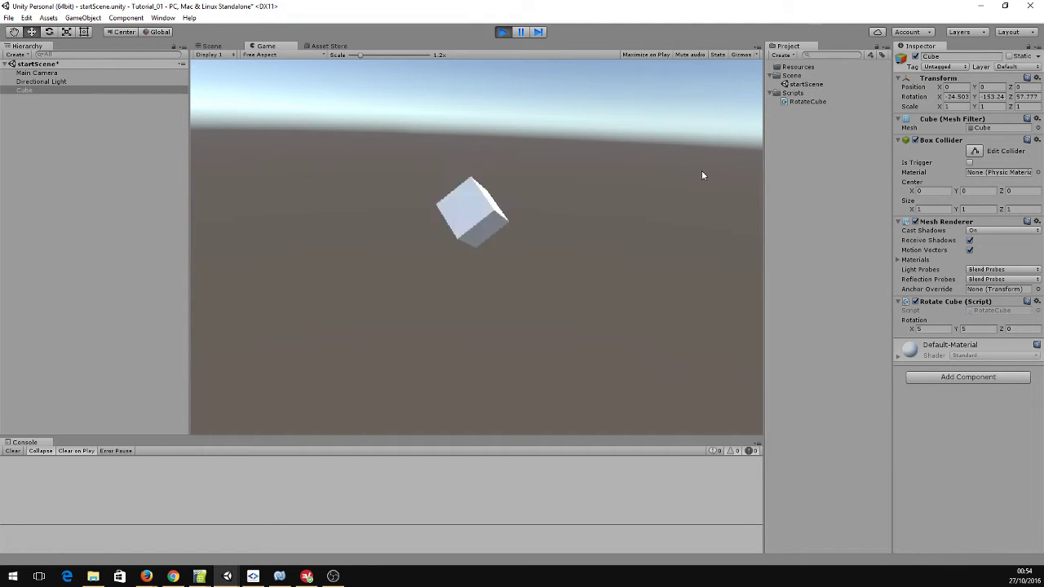
Inspect the components of the Cube and Main Camera and the RotateCube script's code while the scene runs.
{"action": "left_click", "coordinate": [106, 114]}
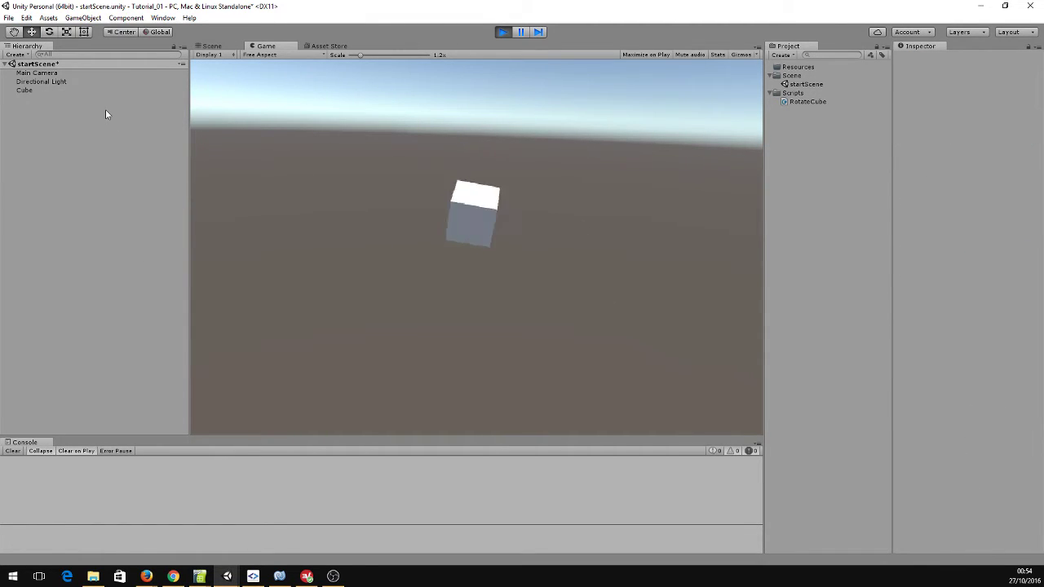
{"action": "left_click", "coordinate": [37, 89]}
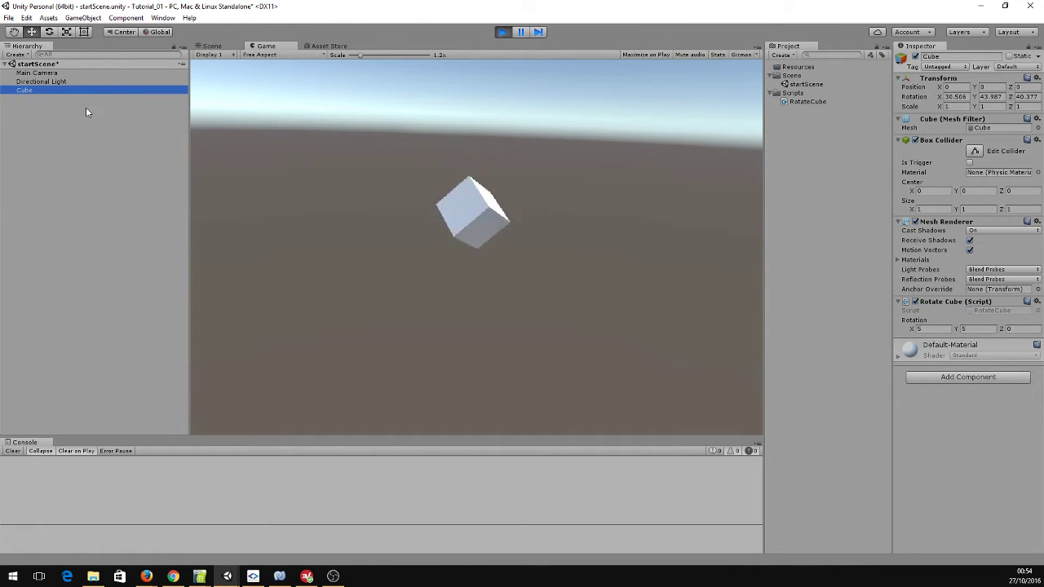
{"action": "left_click", "coordinate": [42, 80]}
{"action": "left_click", "coordinate": [41, 73]}
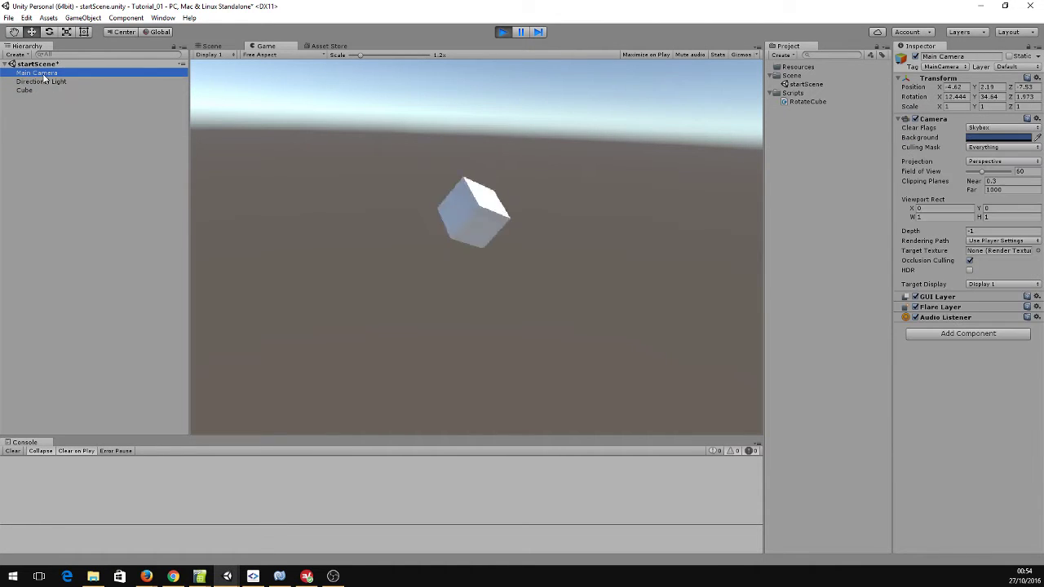
{"action": "left_click", "coordinate": [32, 91]}
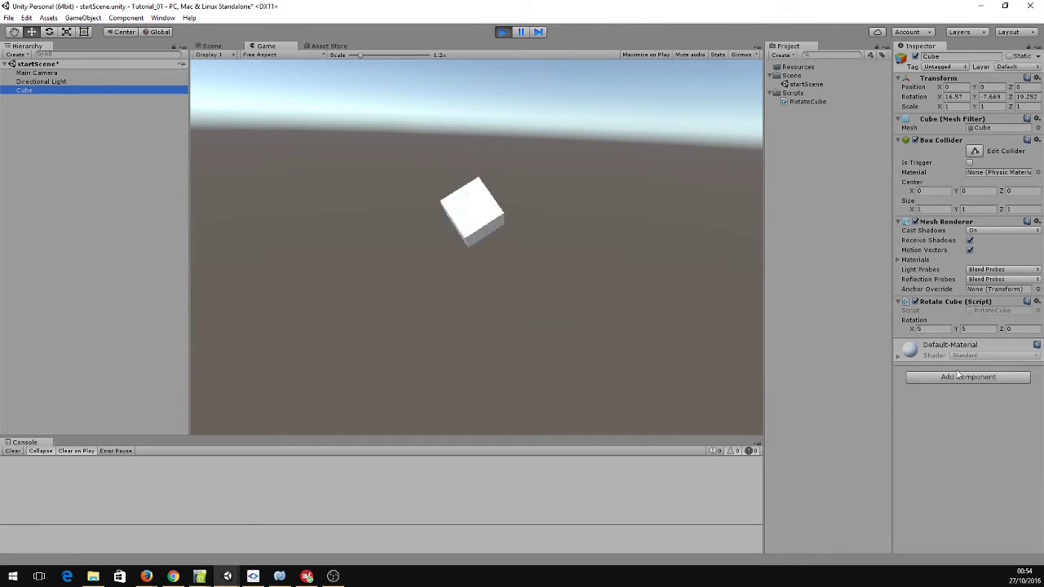
{"action": "left_click", "coordinate": [815, 101]}
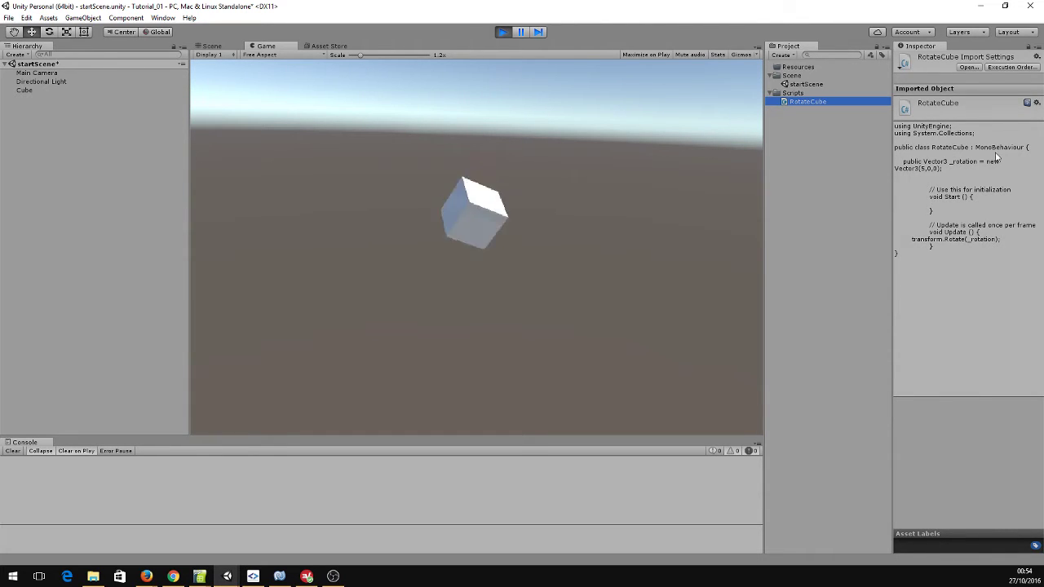
{"action": "left_click", "coordinate": [40, 90]}
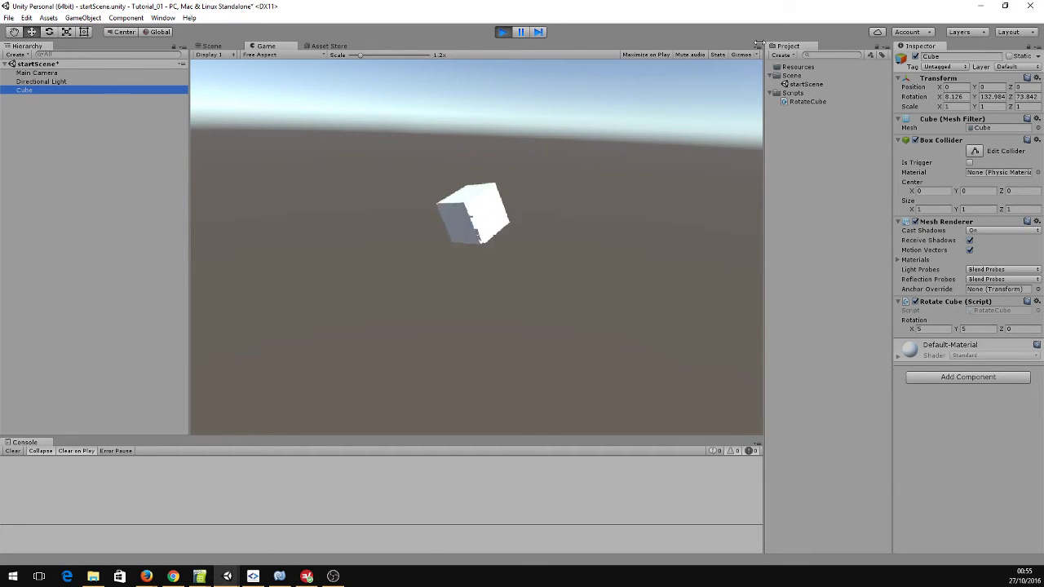
Set the Rotate Cube script's Rotation to 0 on X, Y and Z to halt the spinning.
{"action": "left_click", "coordinate": [989, 327]}
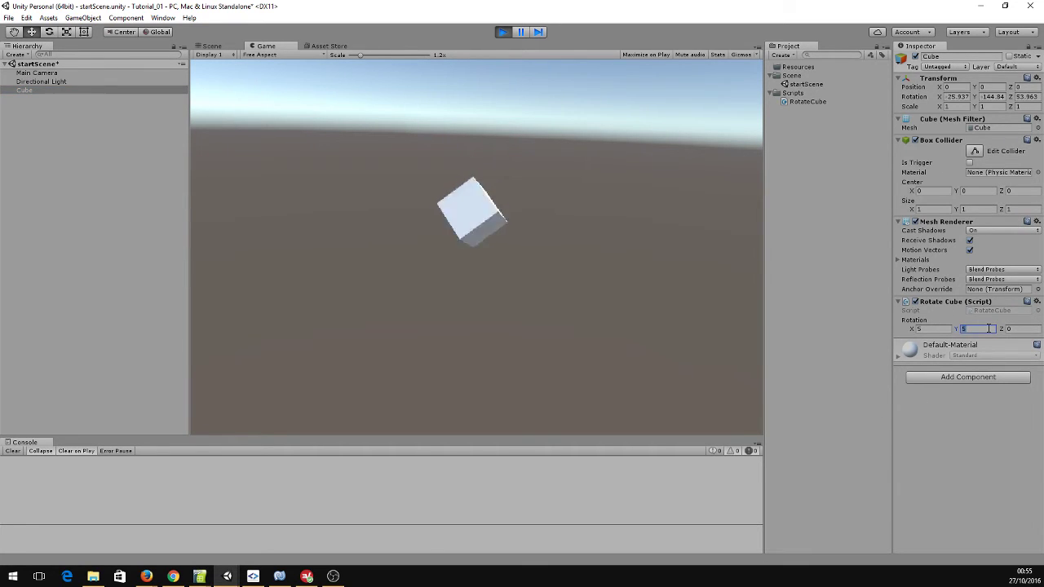
{"action": "key", "text": "BackSpace"}
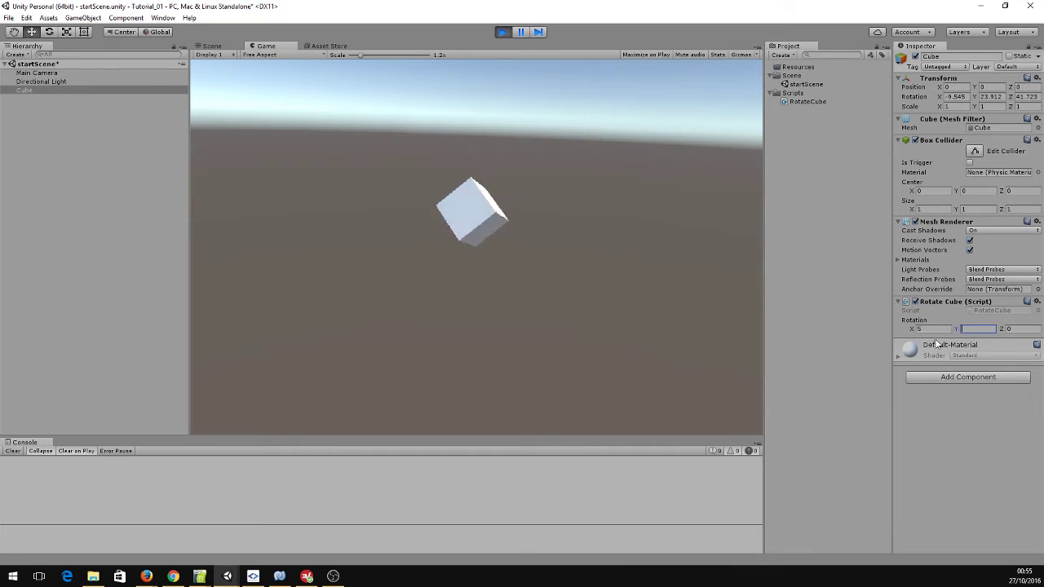
{"action": "left_click", "coordinate": [937, 330]}
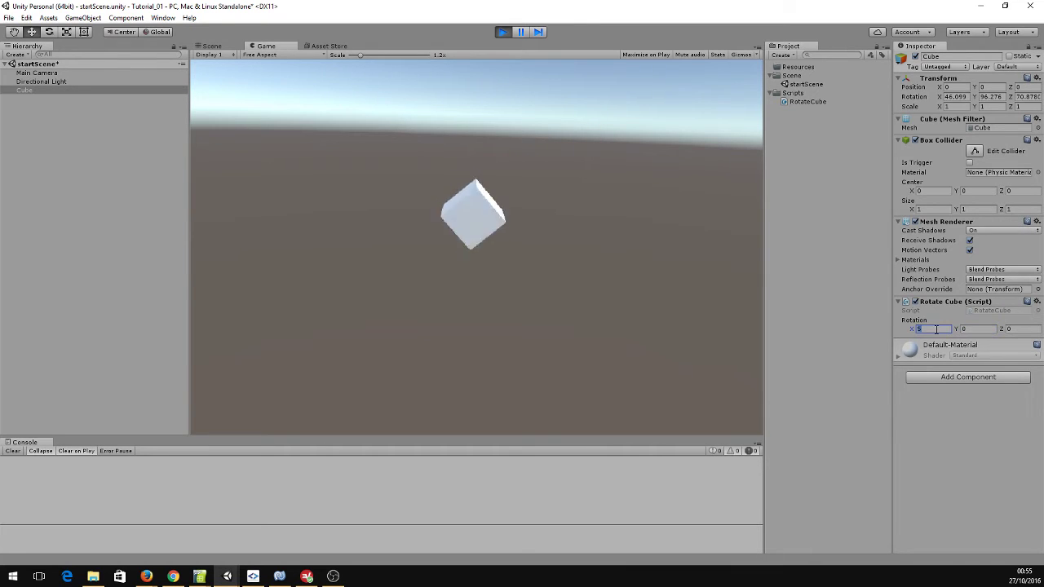
Reset the Cube's Transform rotation to 0 on X, Y and Z.
{"action": "left_click", "coordinate": [961, 97]}
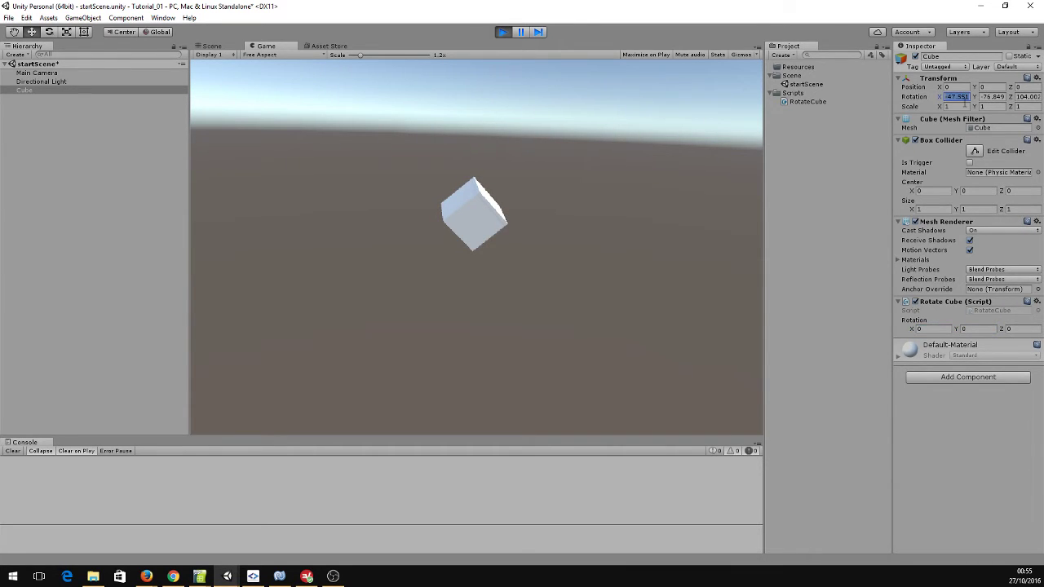
{"action": "type", "text": "0"}
{"action": "key", "text": "Tab"}
{"action": "type", "text": "0"}
{"action": "key", "text": "Tab"}
{"action": "type", "text": "0"}
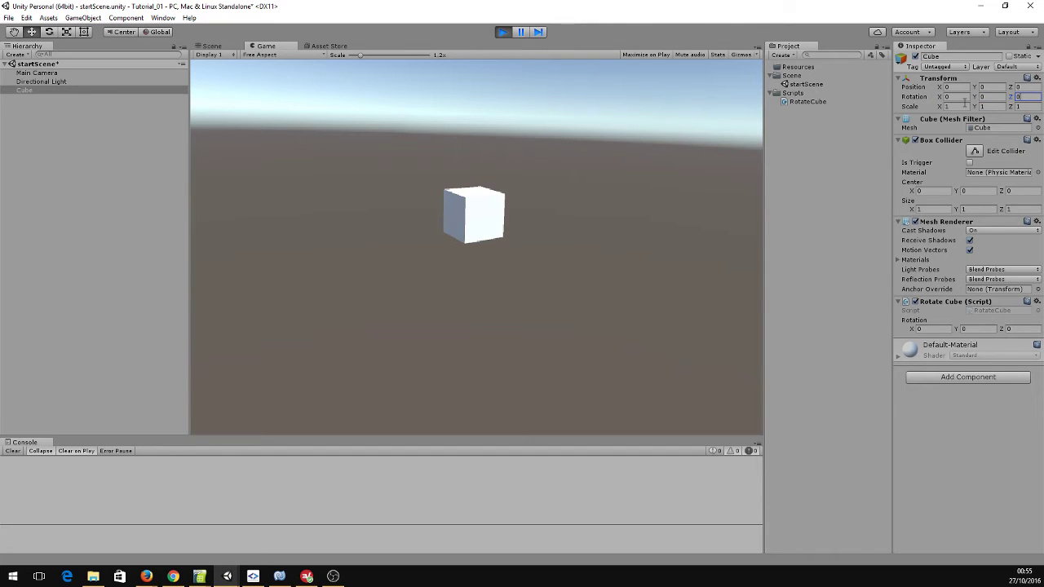
Try the Rotate Cube script's Rotation with Y at 5 while the scene runs, and deselect the Cube.
{"action": "left_click", "coordinate": [970, 329]}
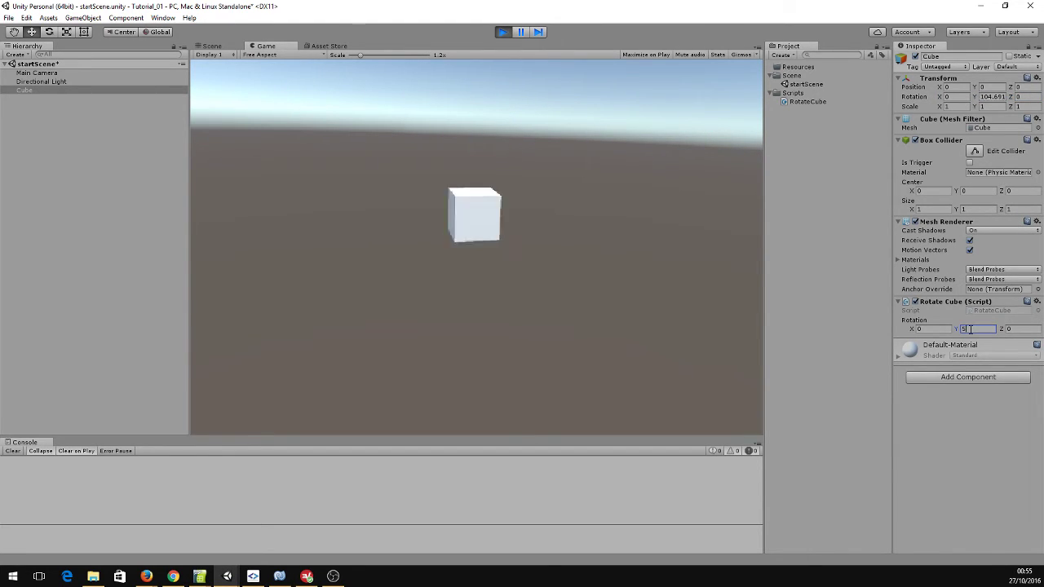
{"action": "type", "text": "5"}
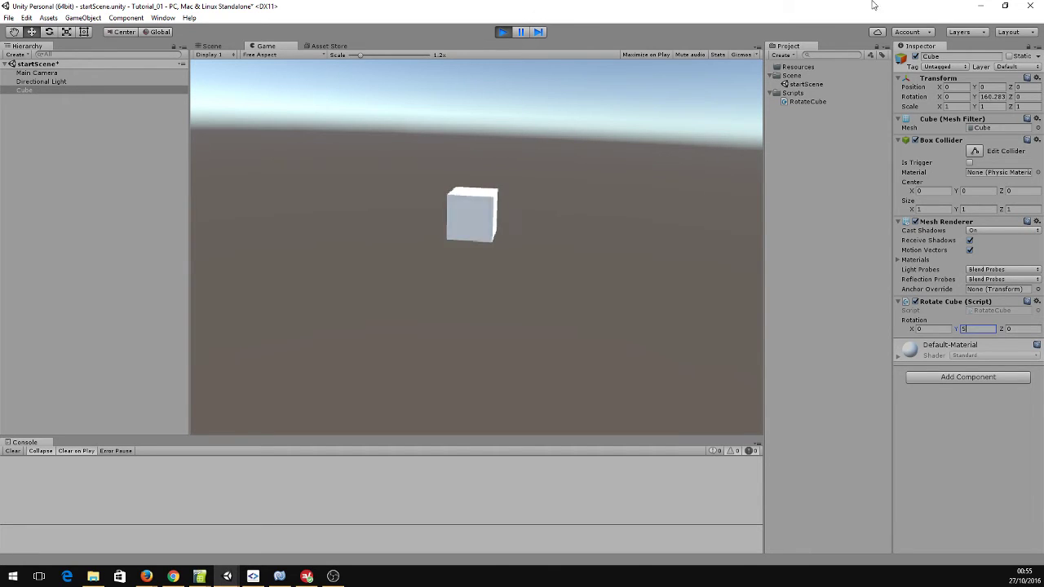
{"action": "left_click", "coordinate": [824, 136]}
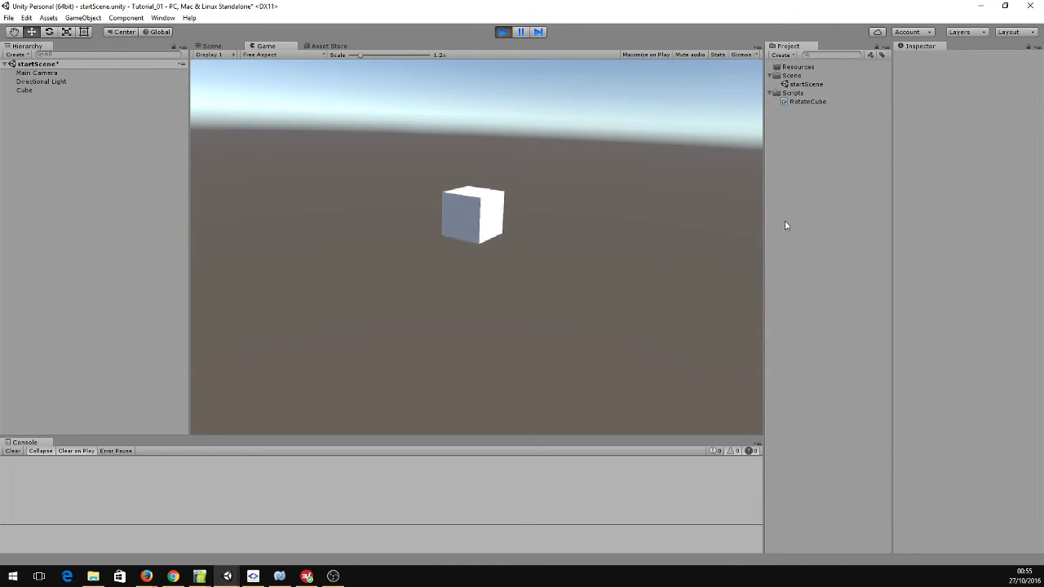
Stop and rerun the scene with the Cube selected, and compare its Rotate Cube values with the RotateCube code in MonoDevelop.
{"action": "left_click", "coordinate": [68, 91]}
{"action": "key", "text": "ctrl+p"}
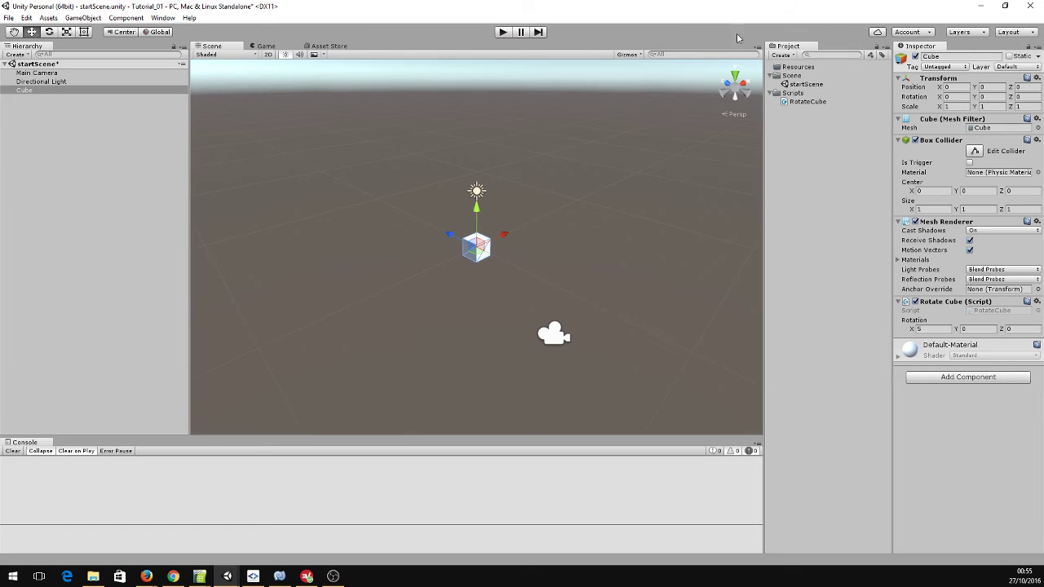
{"action": "left_click", "coordinate": [503, 32]}
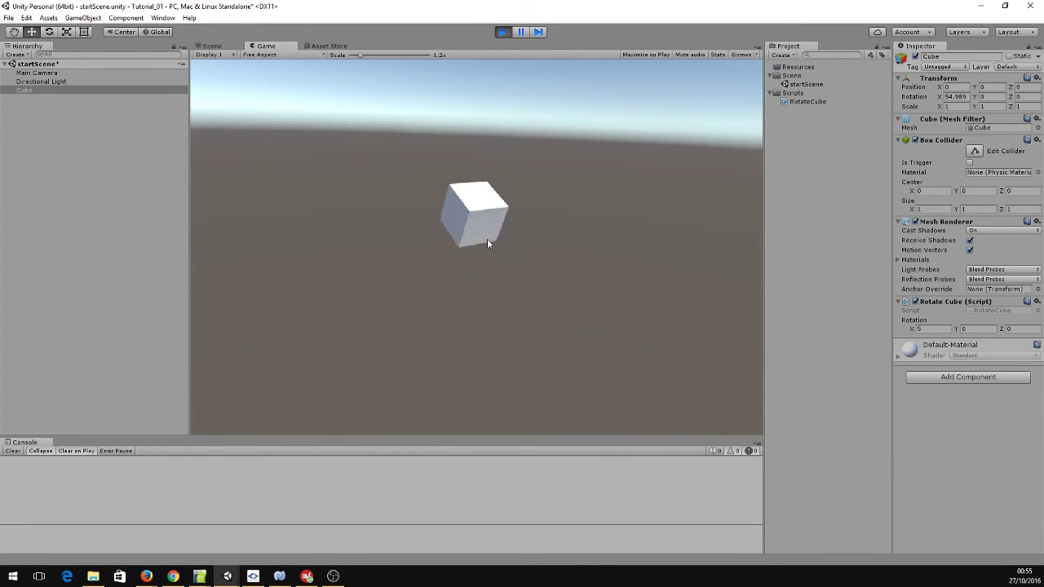
{"action": "left_click", "coordinate": [927, 328]}
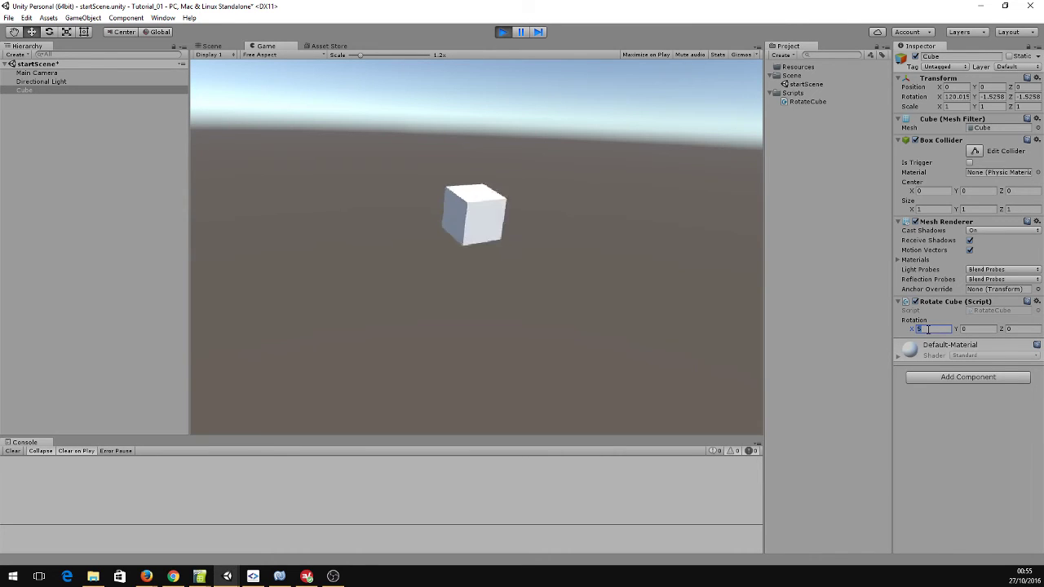
{"action": "key", "text": "alt+Tab"}
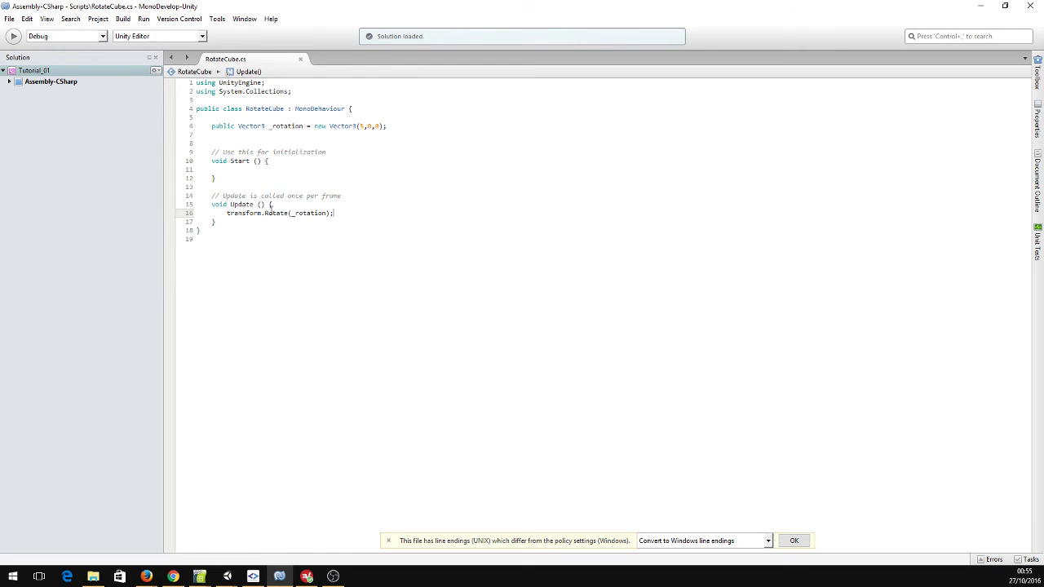
{"action": "key", "text": "alt+Tab"}
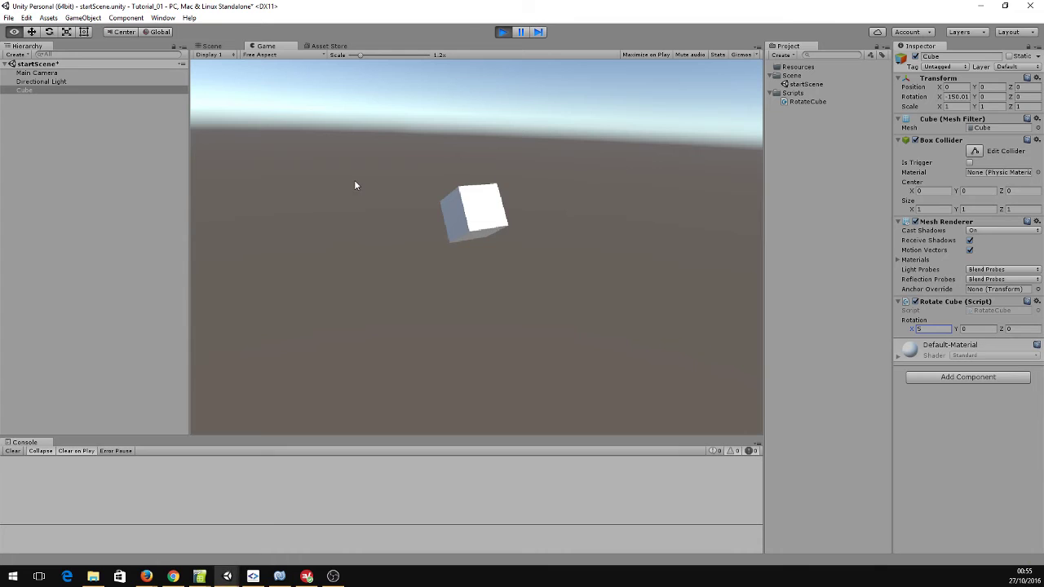